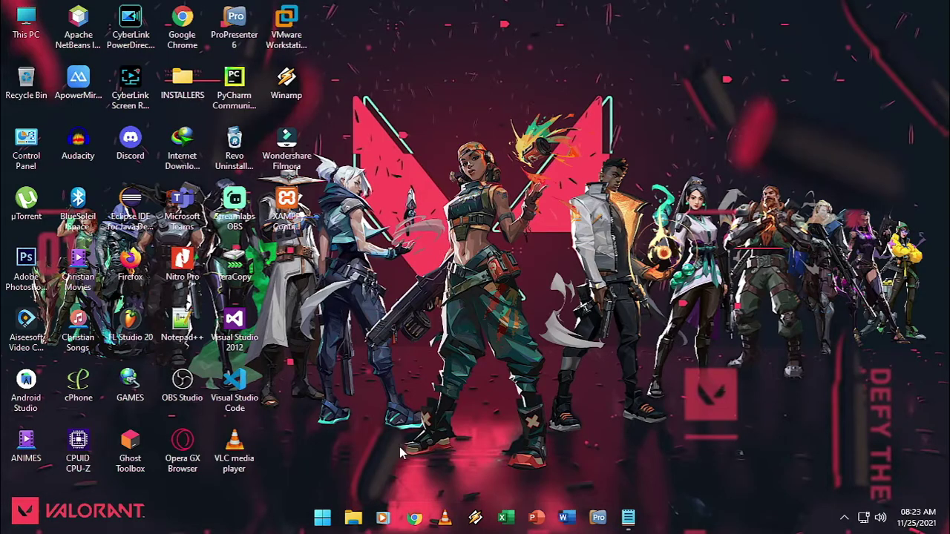
# Launch Chrome and try facebook.com and gmail.com, which both fail with DNS errors.
pyautogui.click(415, 518)
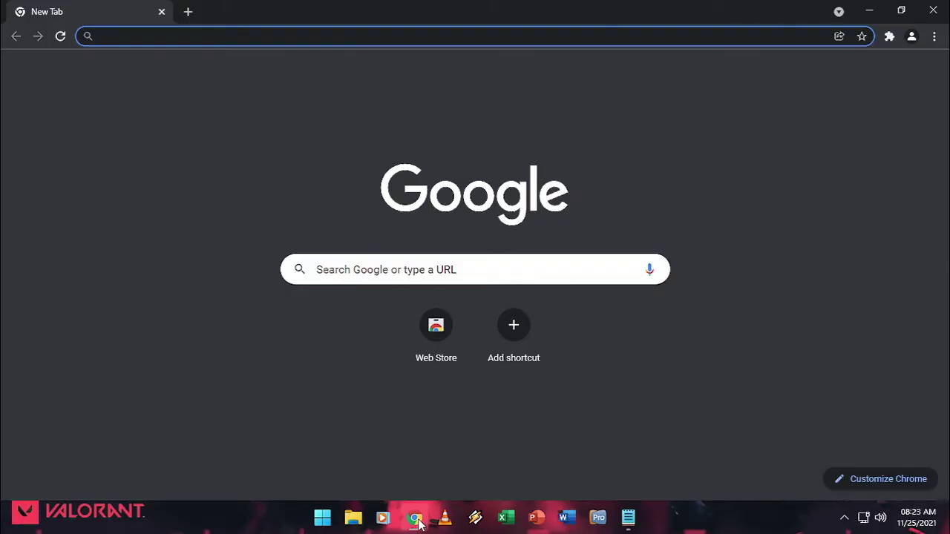
pyautogui.write('face')
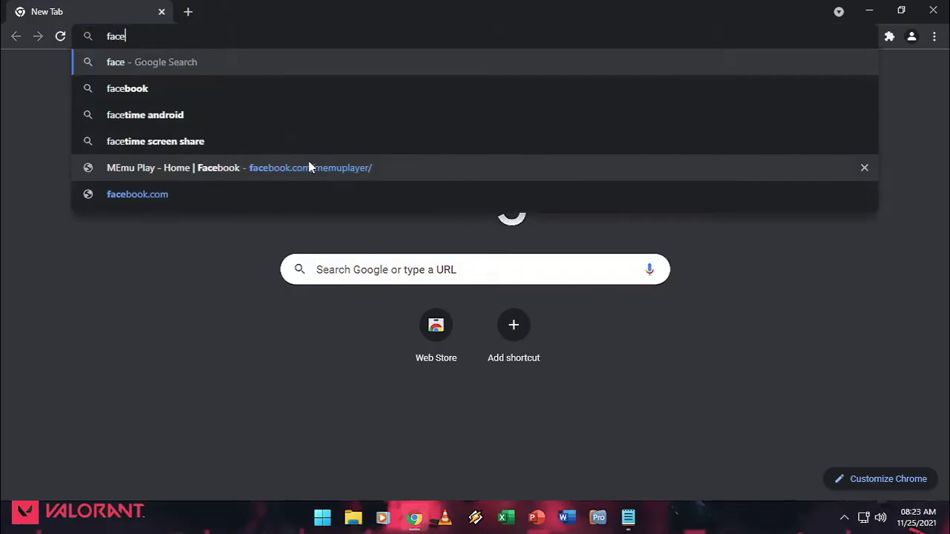
pyautogui.write('book.com')
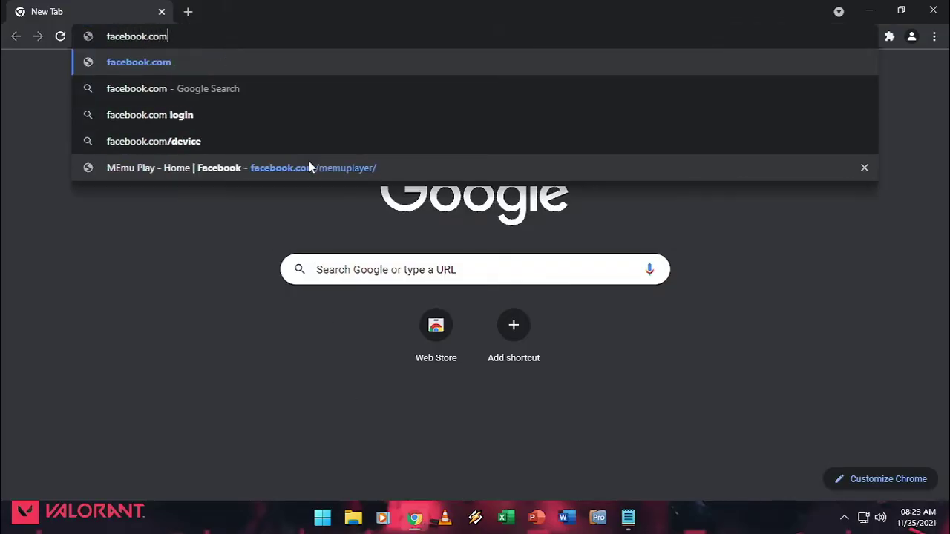
pyautogui.press('Return')
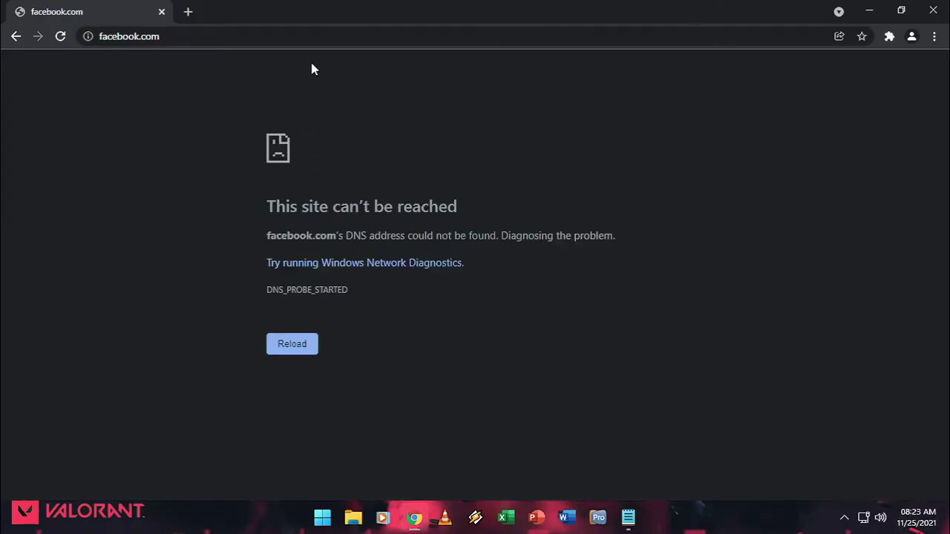
pyautogui.click(324, 35)
pyautogui.write('gmail.com')
pyautogui.press('Return')
# Try youtube.com, which also fails, then replace that tab with a fresh New Tab.
pyautogui.click(323, 36)
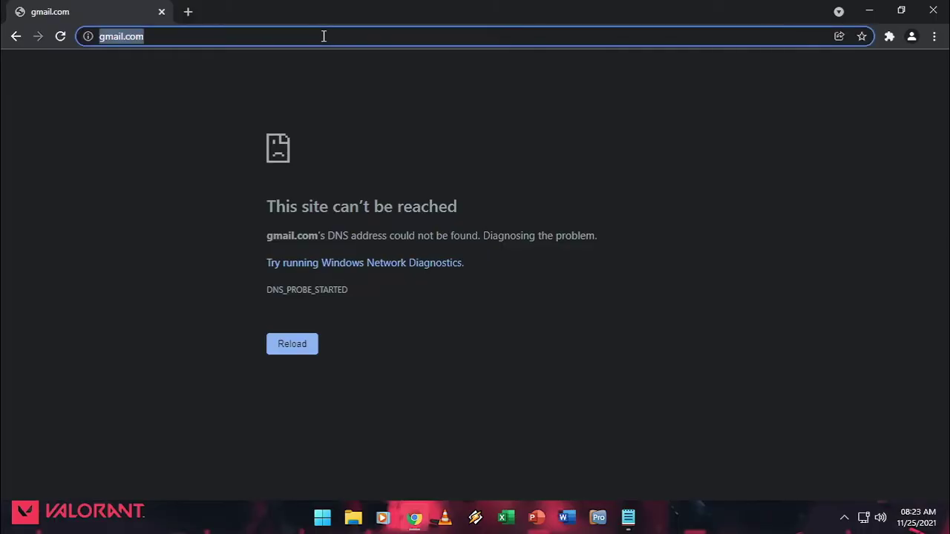
pyautogui.write('youtube.com')
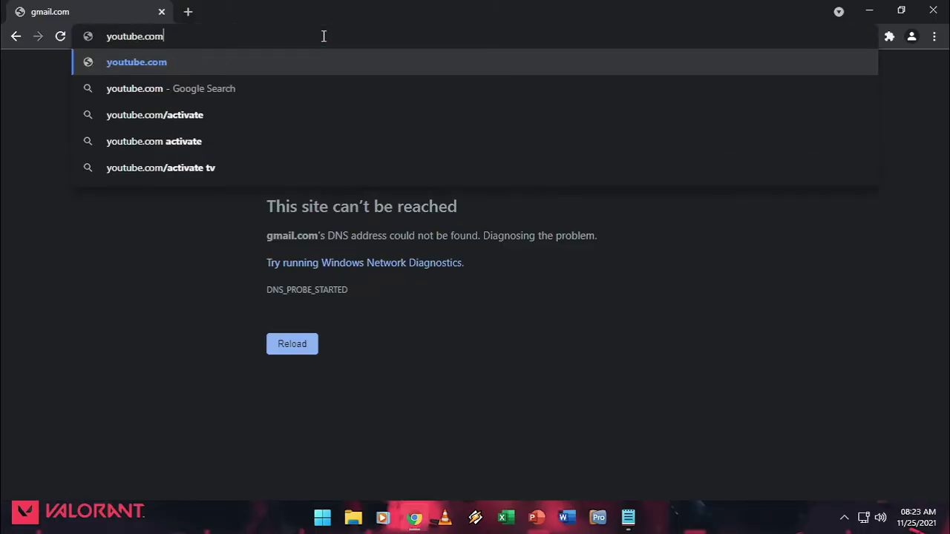
pyautogui.press('Return')
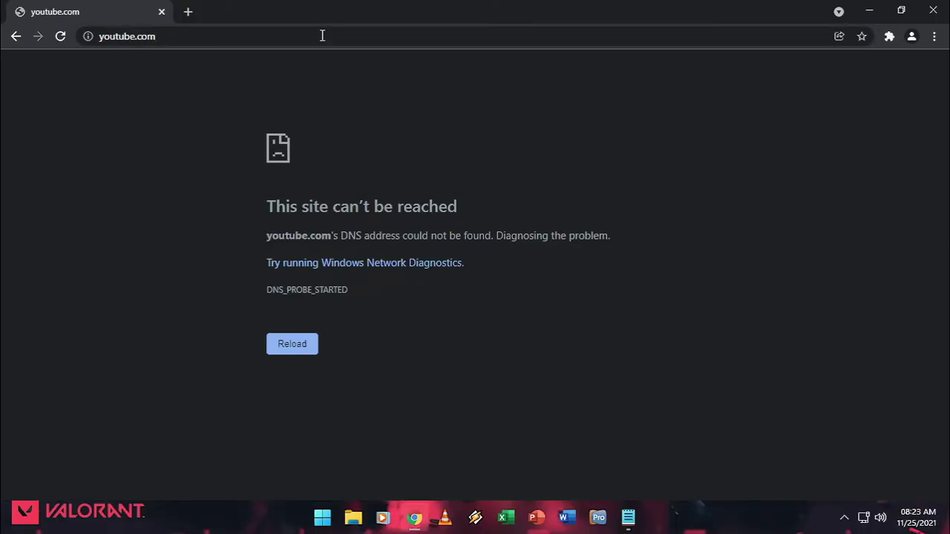
pyautogui.click(187, 12)
pyautogui.click(162, 12)
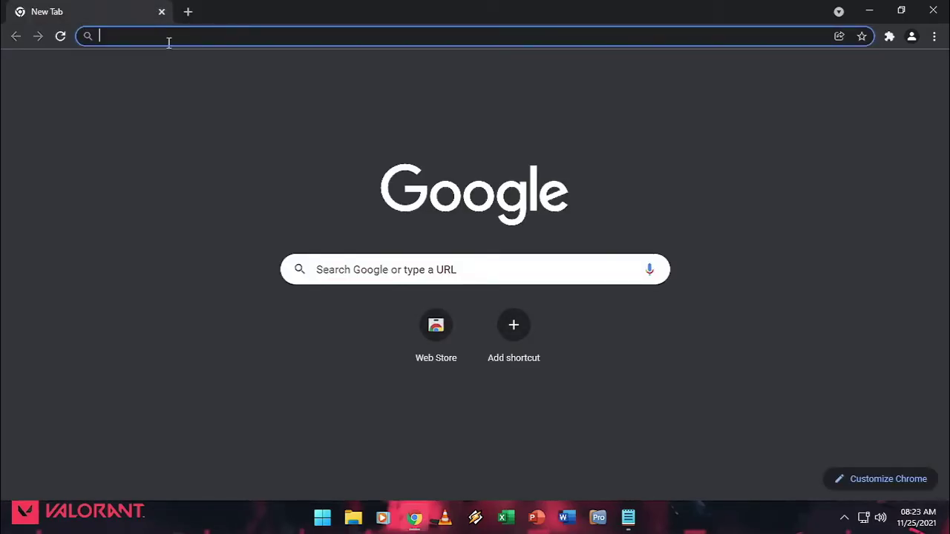
pyautogui.write('h')
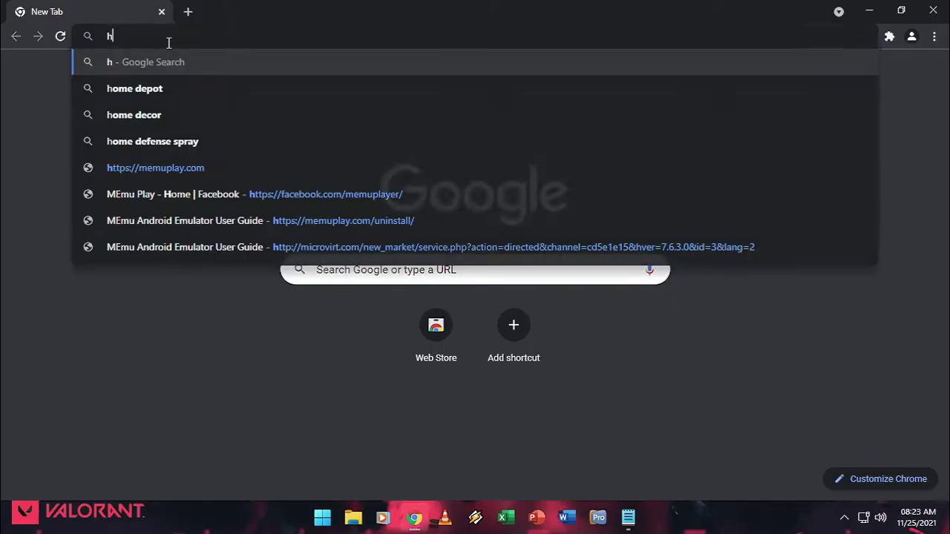
pyautogui.write('ttps')
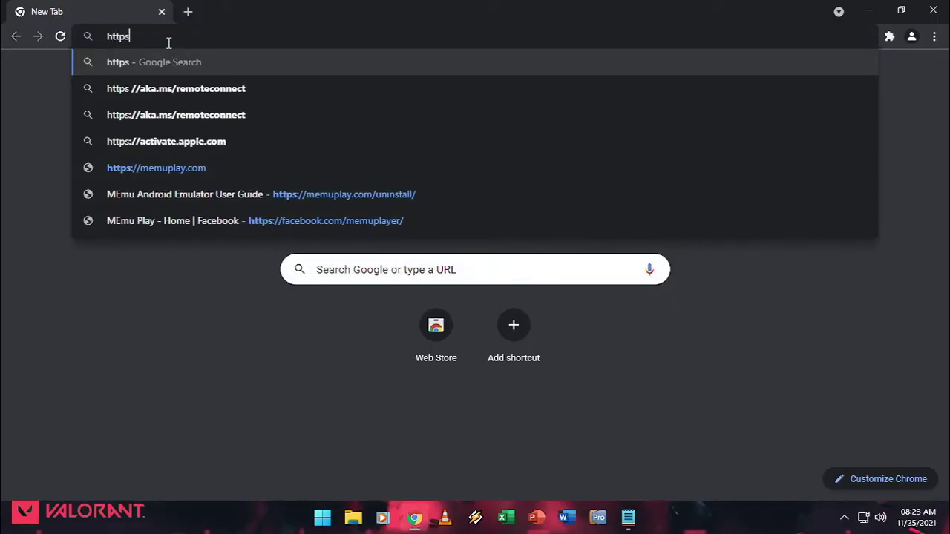
pyautogui.write('://19')
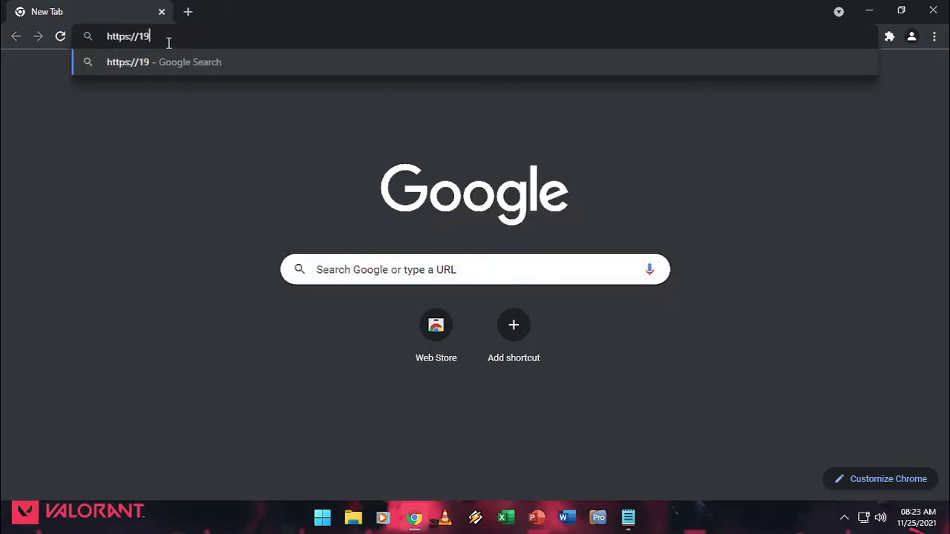
pyautogui.write('2.168')
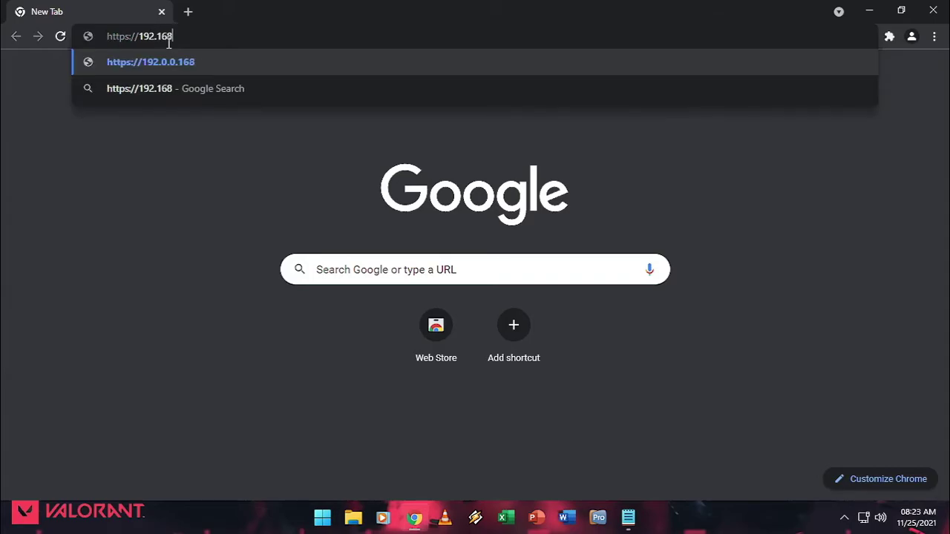
pyautogui.write('.1.1')
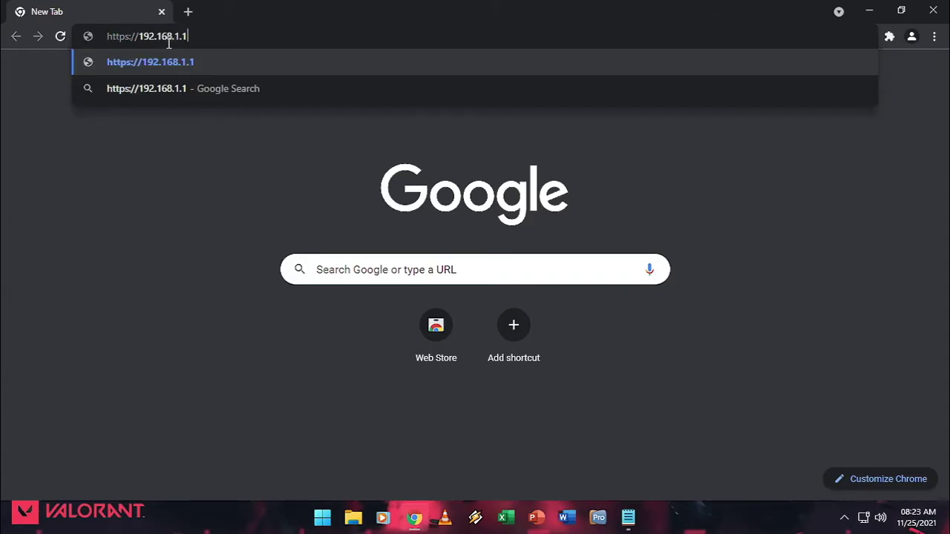
pyautogui.write('/admin')
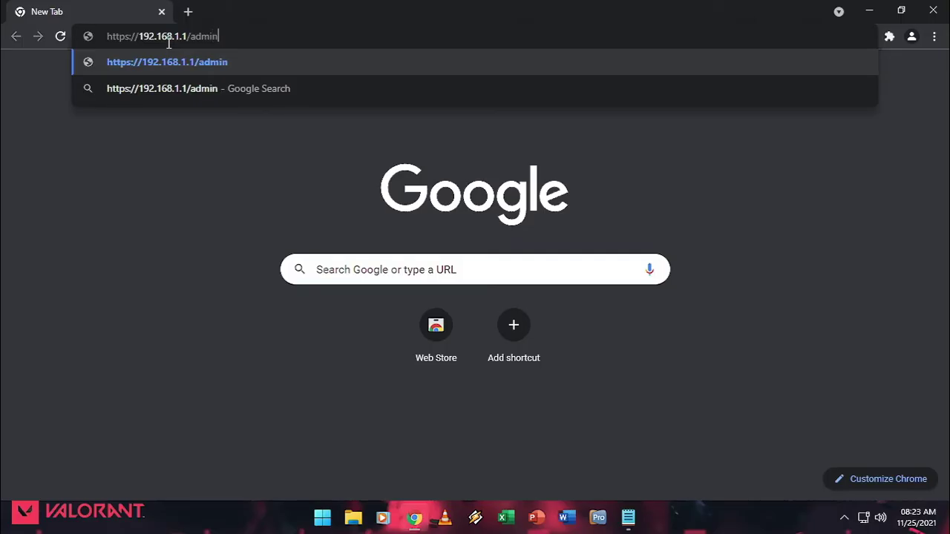
pyautogui.write('.html')
pyautogui.press('Return')
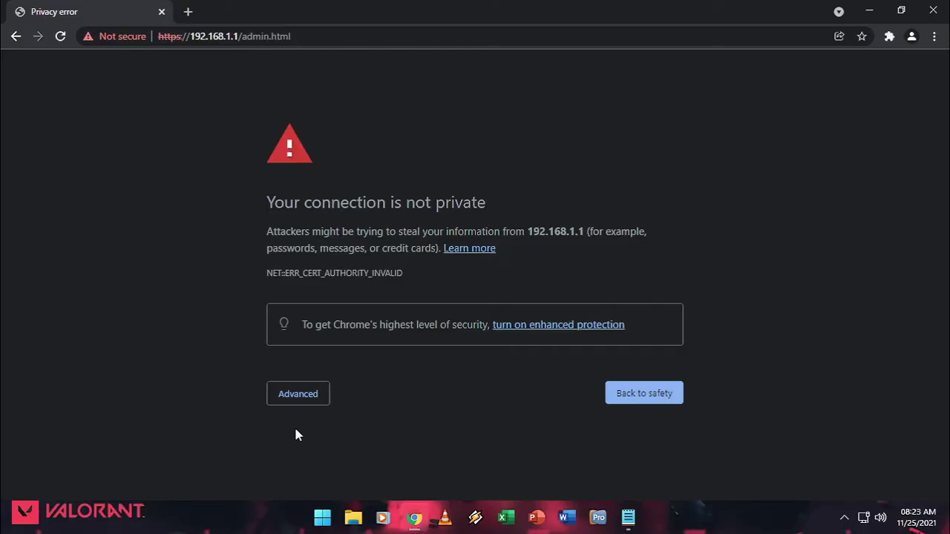
pyautogui.click(310, 402)
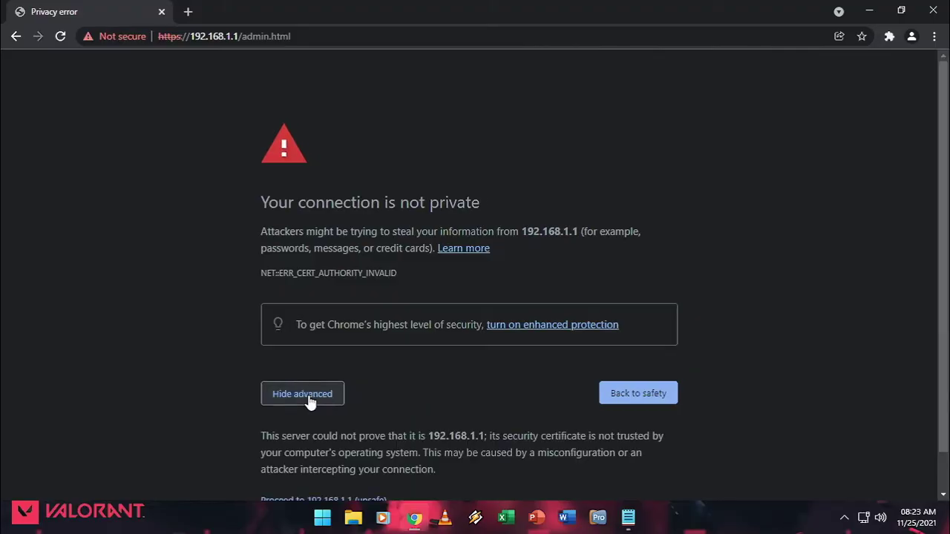
pyautogui.scroll(-1, 310, 399)
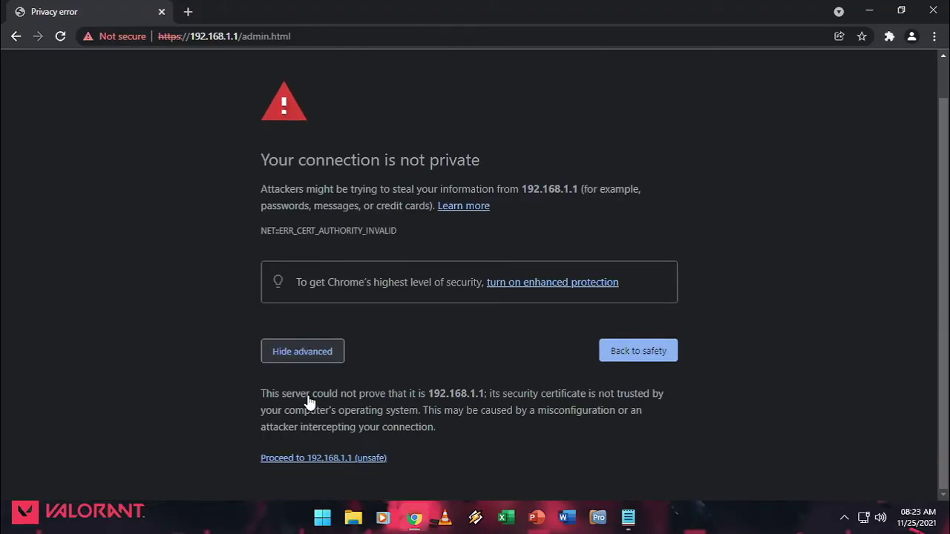
pyautogui.click(343, 461)
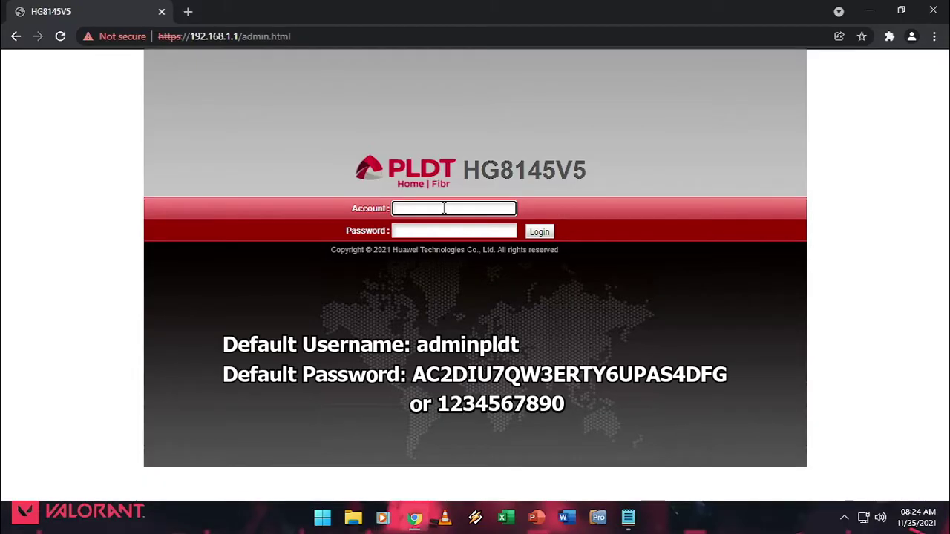
# Log in as adminpldt with the pasted default password.
pyautogui.write('adminpldt')
pyautogui.click(447, 230)
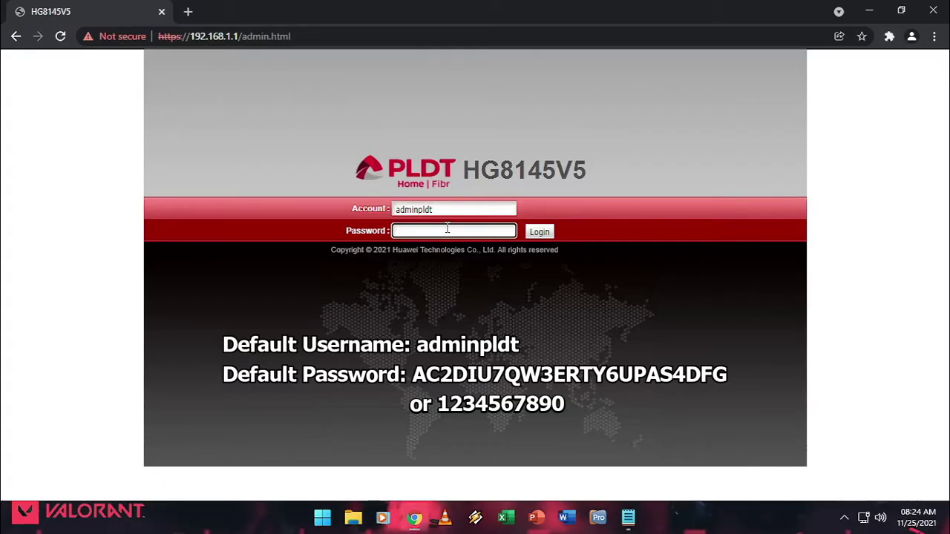
pyautogui.rightClick(447, 229)
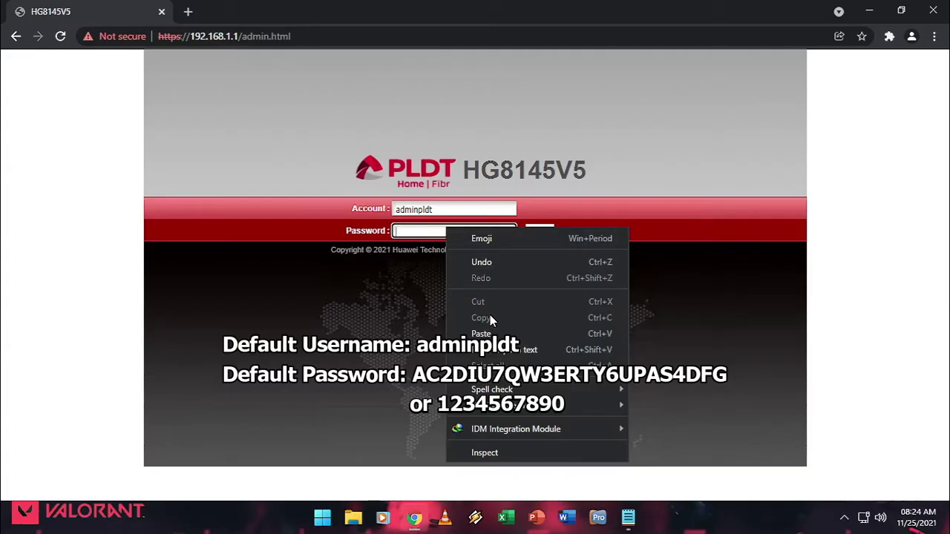
pyautogui.click(483, 333)
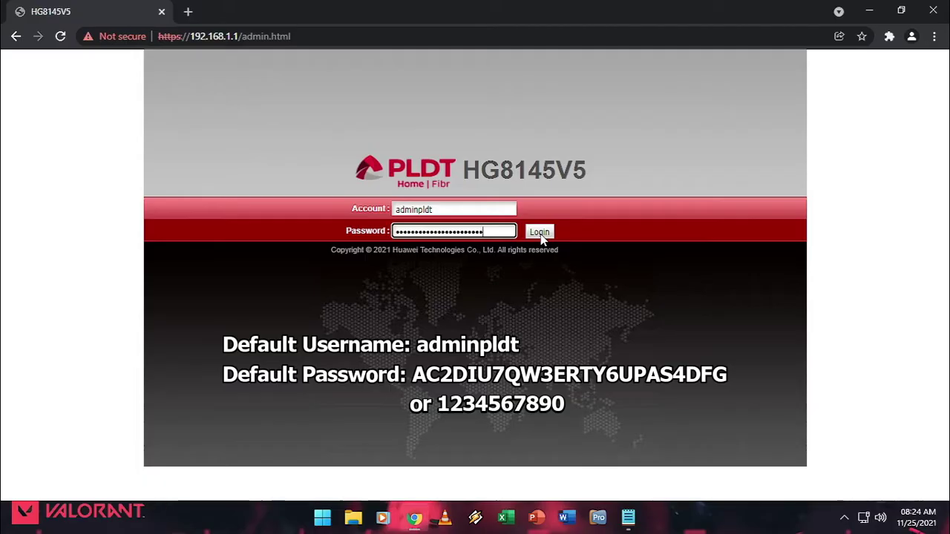
pyautogui.click(539, 232)
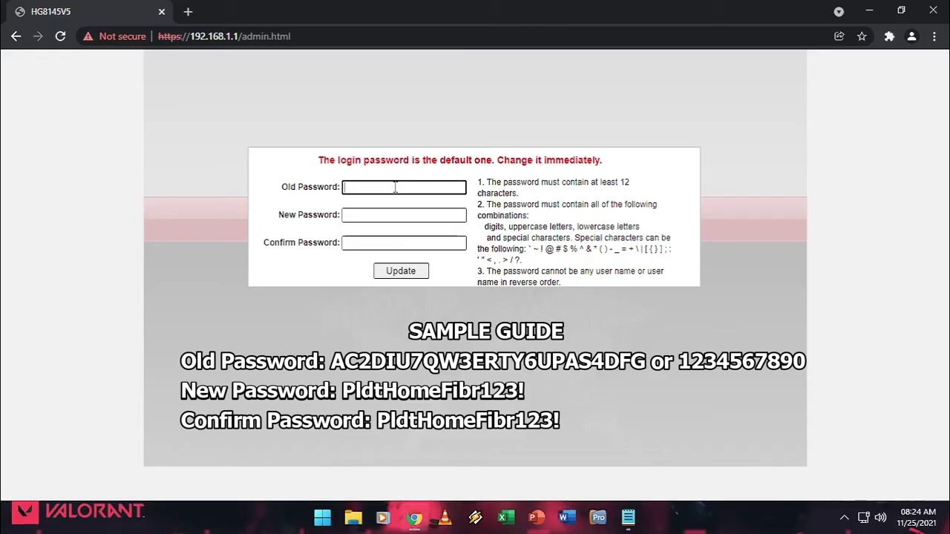
# Enter the old default password and a new password twice, then submit the change.
pyautogui.hotkey('ctrl', 'v')
pyautogui.click(398, 216)
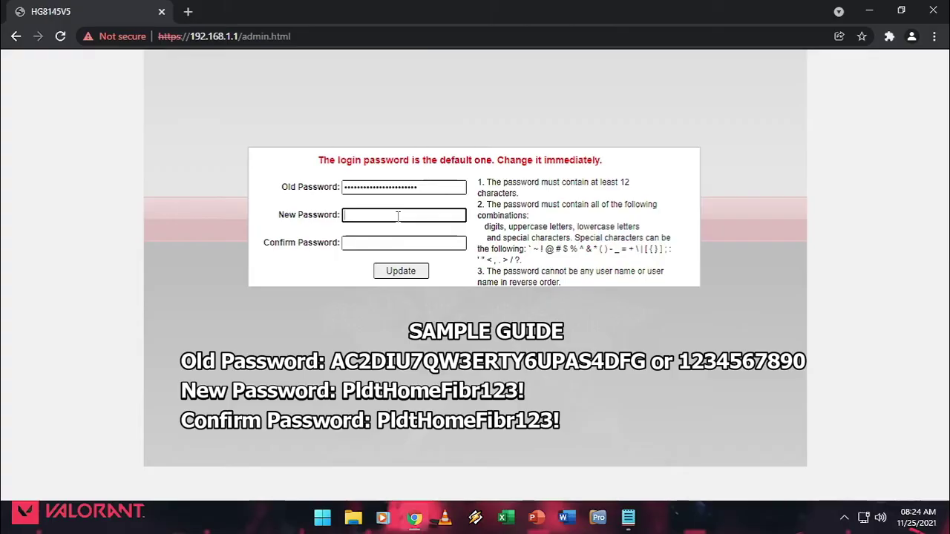
pyautogui.click(405, 242)
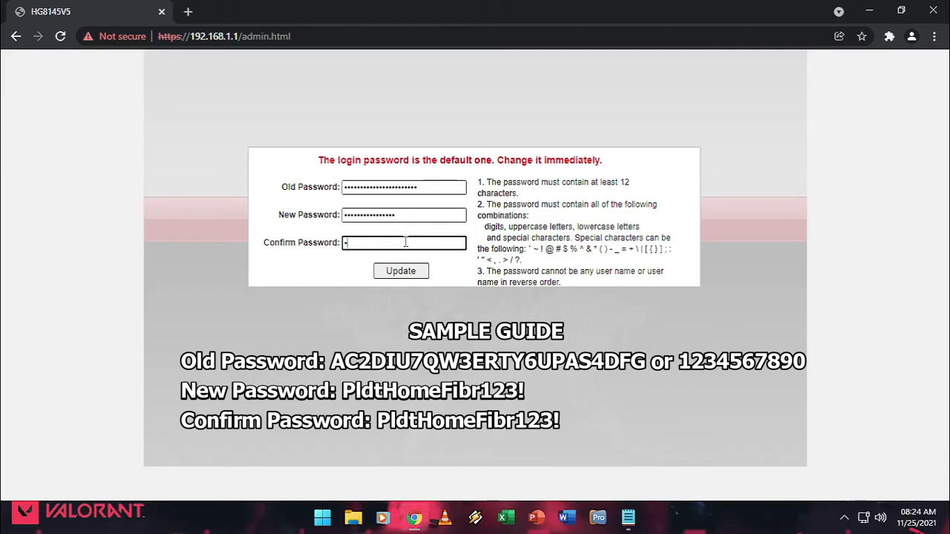
pyautogui.click(414, 273)
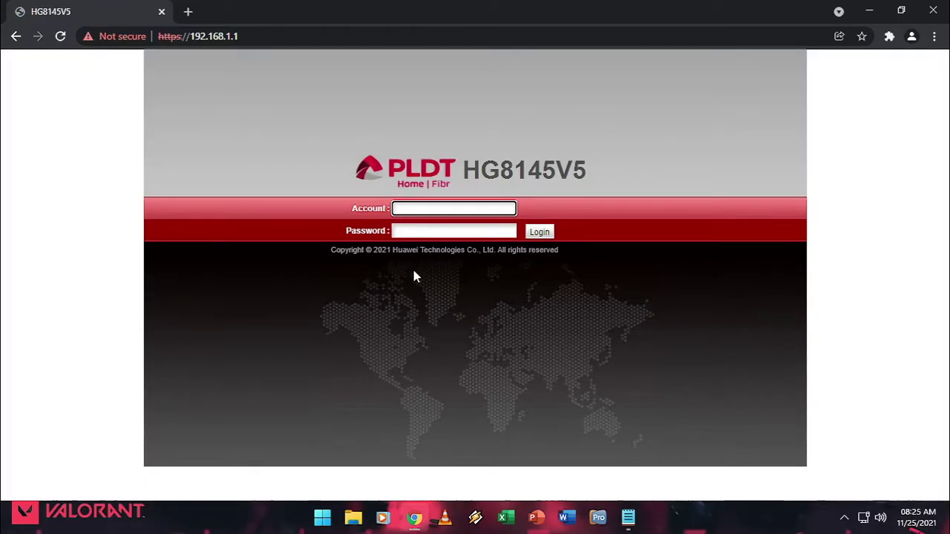
pyautogui.click(260, 36)
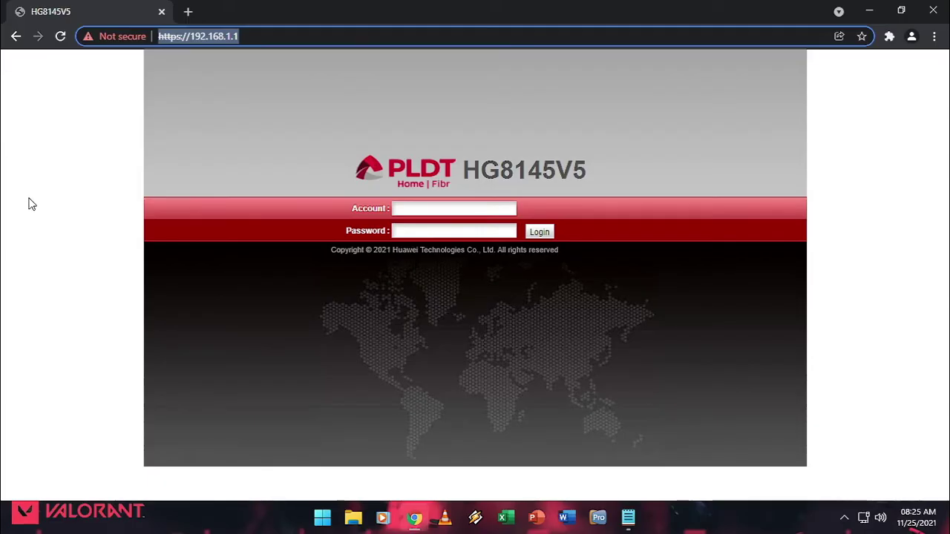
pyautogui.write('t')
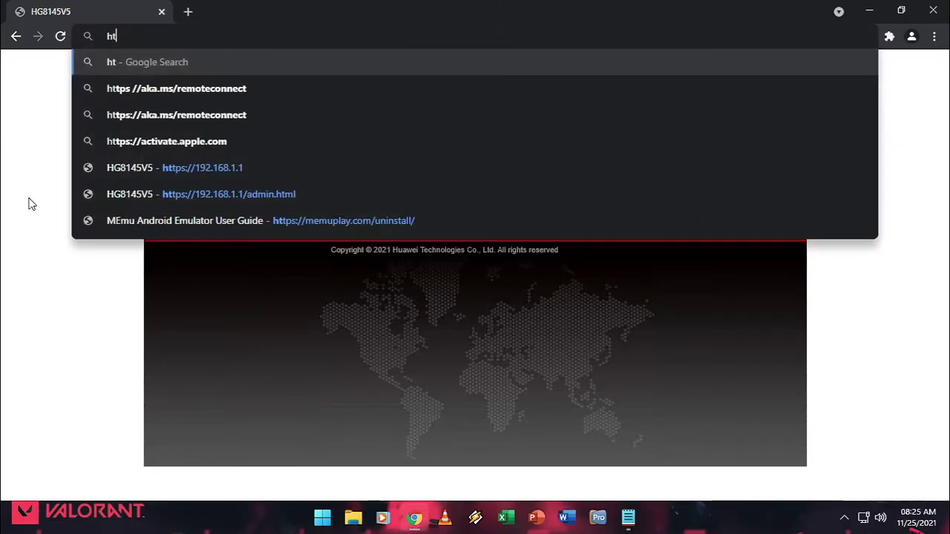
pyautogui.write('tps:')
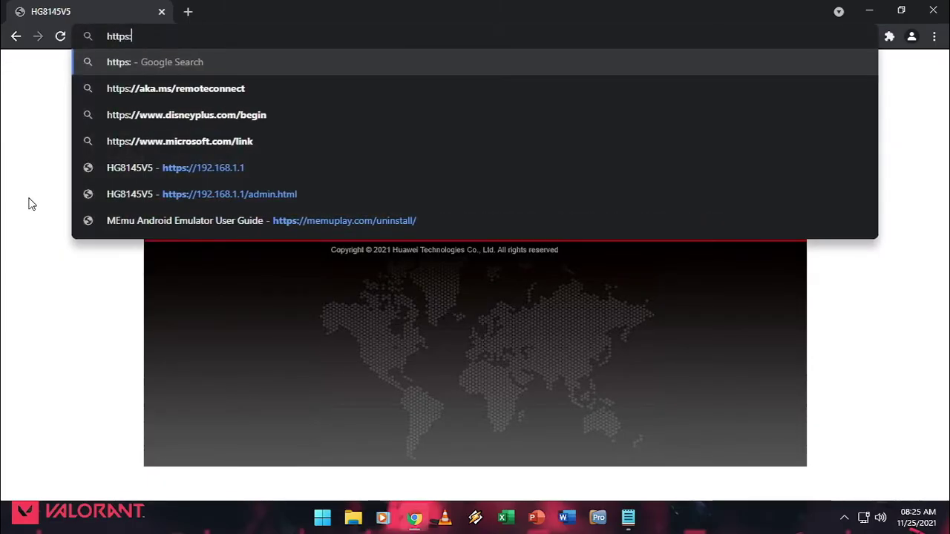
pyautogui.press('BackSpace')
pyautogui.write('//19')
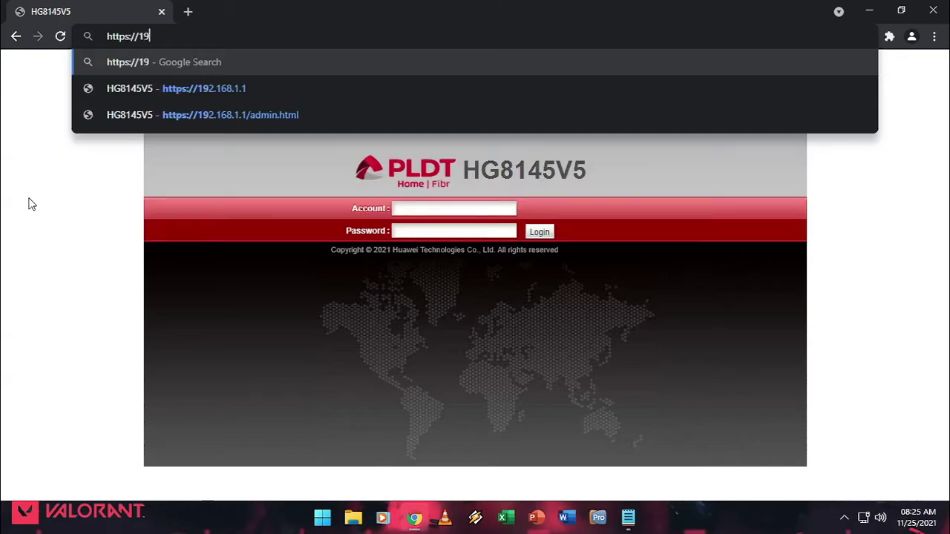
pyautogui.write('2.168.')
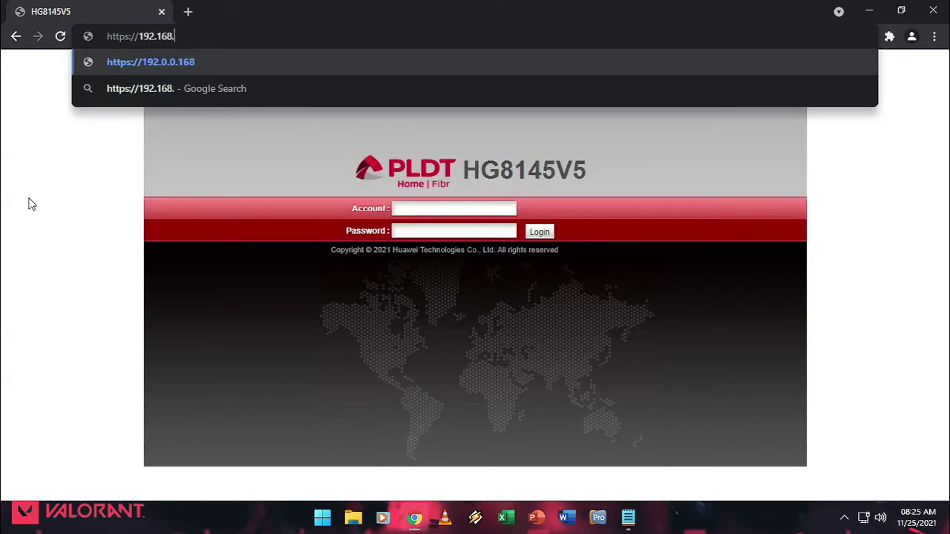
pyautogui.write('1.1/')
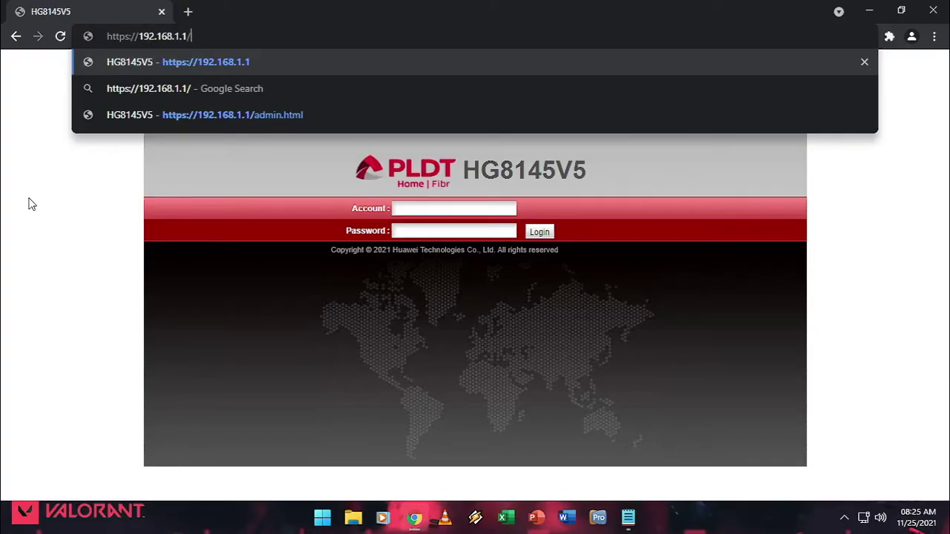
pyautogui.write('admin.t')
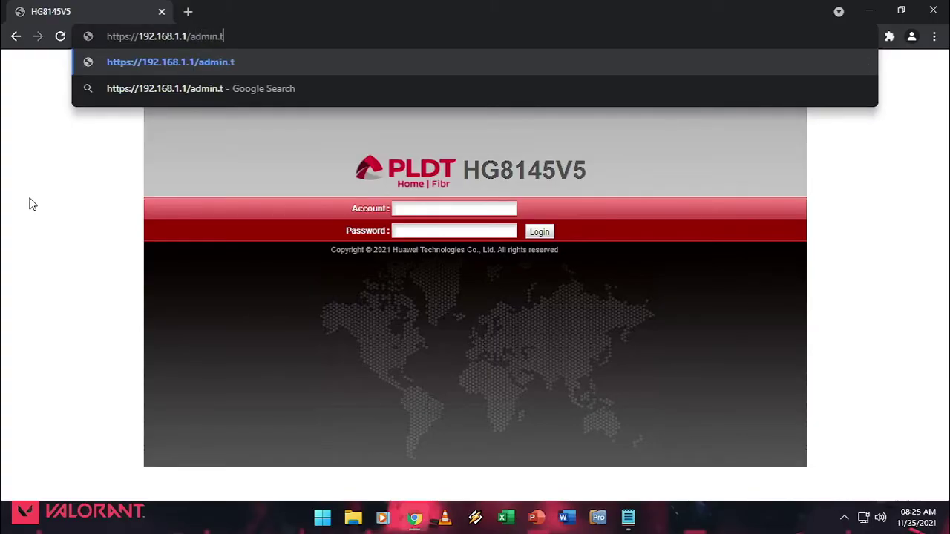
pyautogui.press('BackSpace')
pyautogui.write('html')
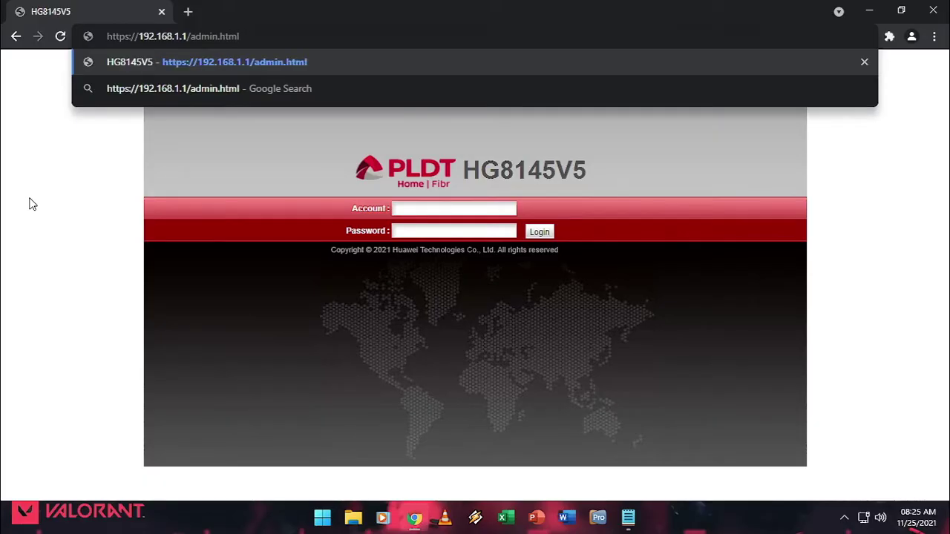
pyautogui.press('Return')
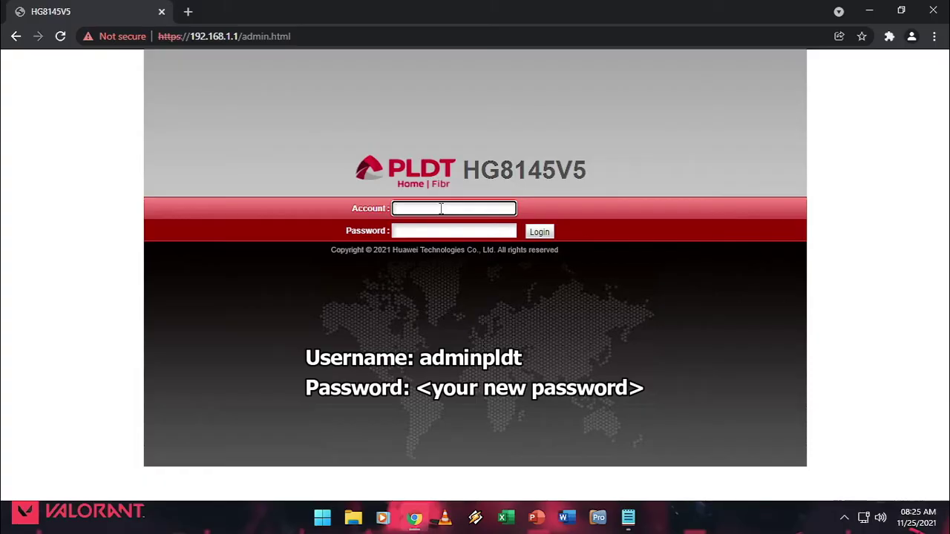
# Log in as adminpldt with the new password.
pyautogui.write('adminpldt')
pyautogui.click(451, 232)
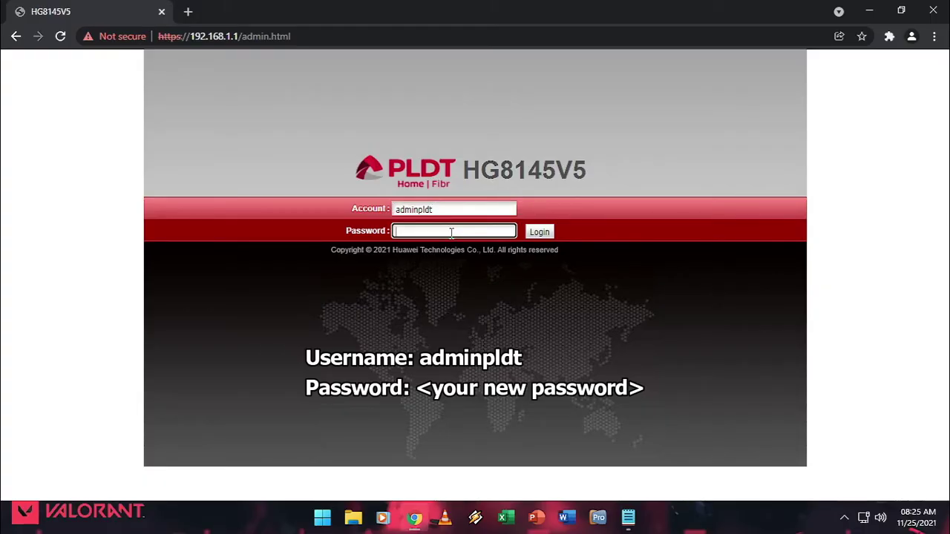
pyautogui.write('****************')
pyautogui.press('Return')
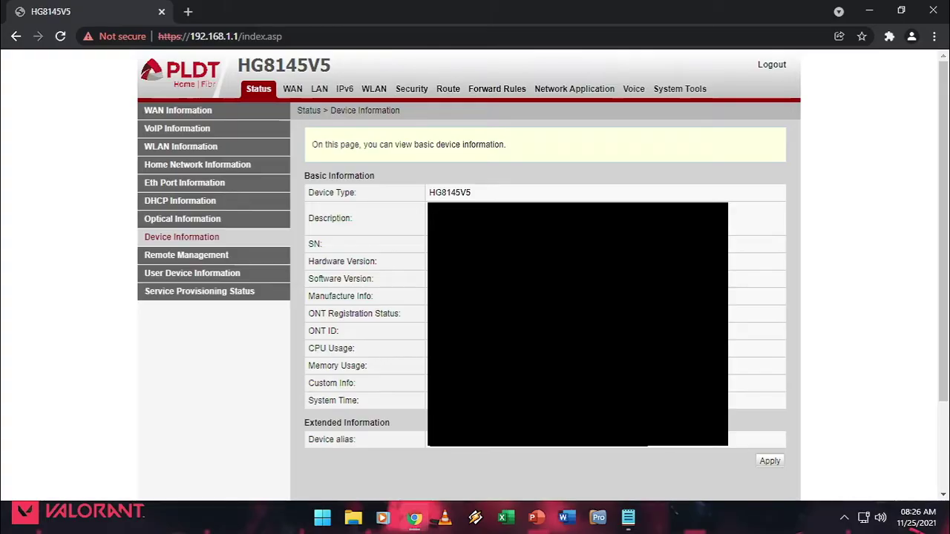
# Open the WAN tab to list the VOIP, TR069_INTERNET and IPTV connections.
pyautogui.click(294, 90)
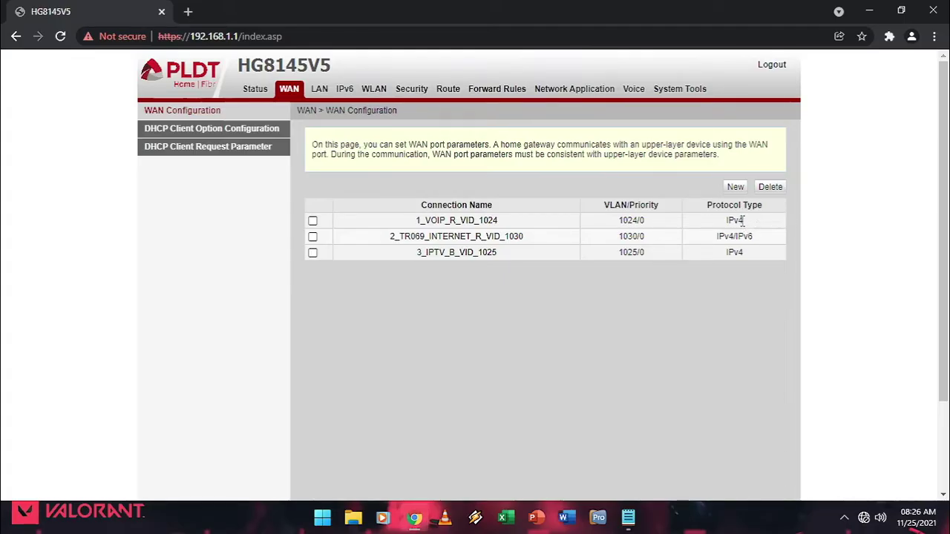
# Set the 1_VOIP_R_VID_1024 connection's VLAN ID to 30 and apply it.
pyautogui.click(465, 223)
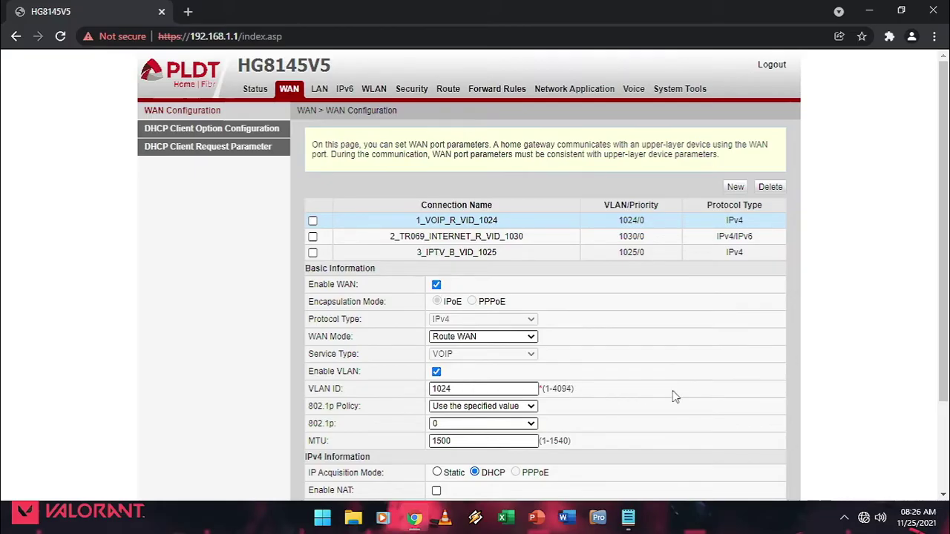
pyautogui.moveTo(944, 195); pyautogui.dragTo(946, 280)
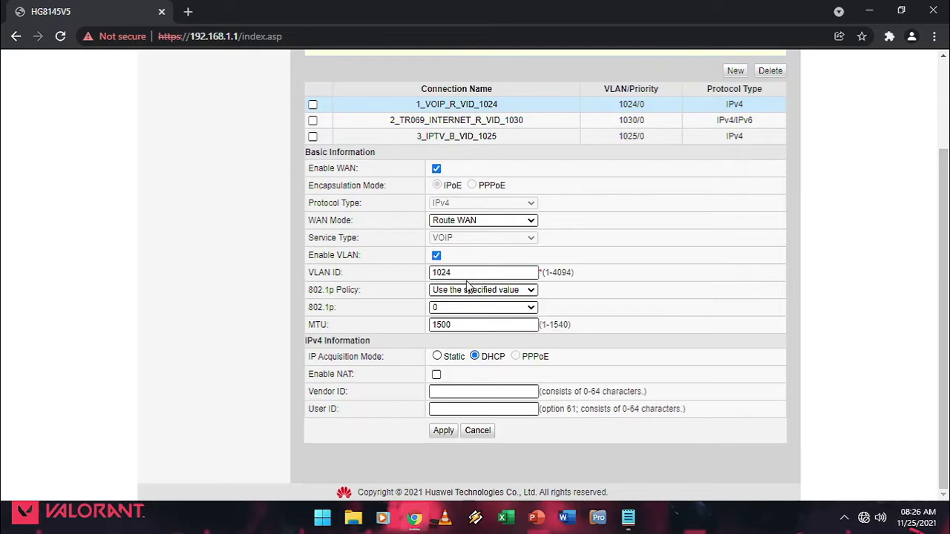
pyautogui.moveTo(475, 272); pyautogui.dragTo(387, 280)
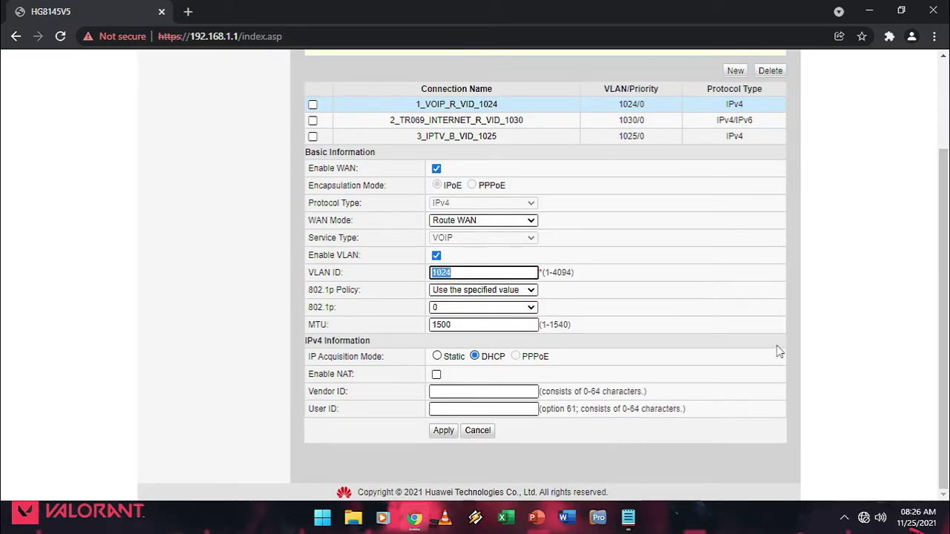
pyautogui.write('30')
pyautogui.click(442, 432)
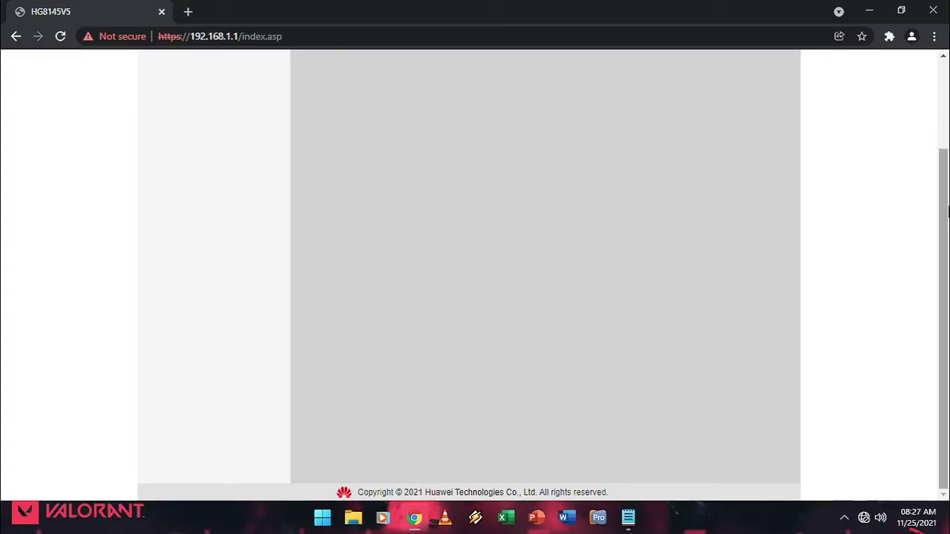
pyautogui.moveTo(947, 167); pyautogui.dragTo(948, 214)
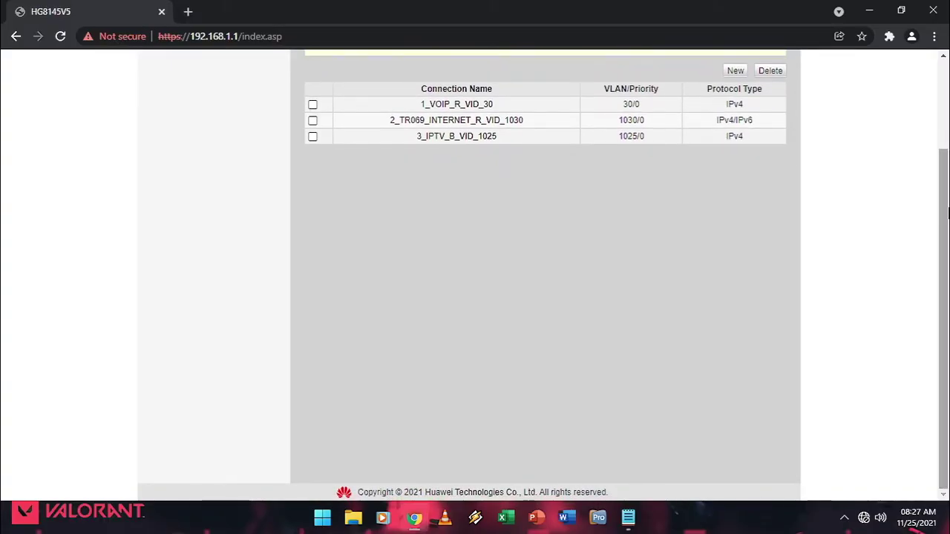
# Set the 2_TR069_INTERNET_R_VID_1030 connection's VLAN ID to 10 and apply it.
pyautogui.click(520, 119)
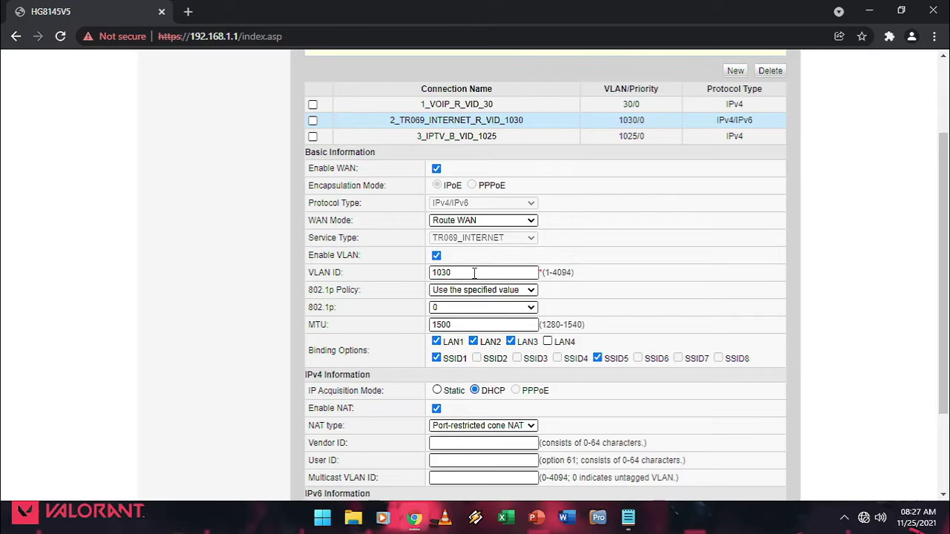
pyautogui.moveTo(476, 273); pyautogui.dragTo(363, 279)
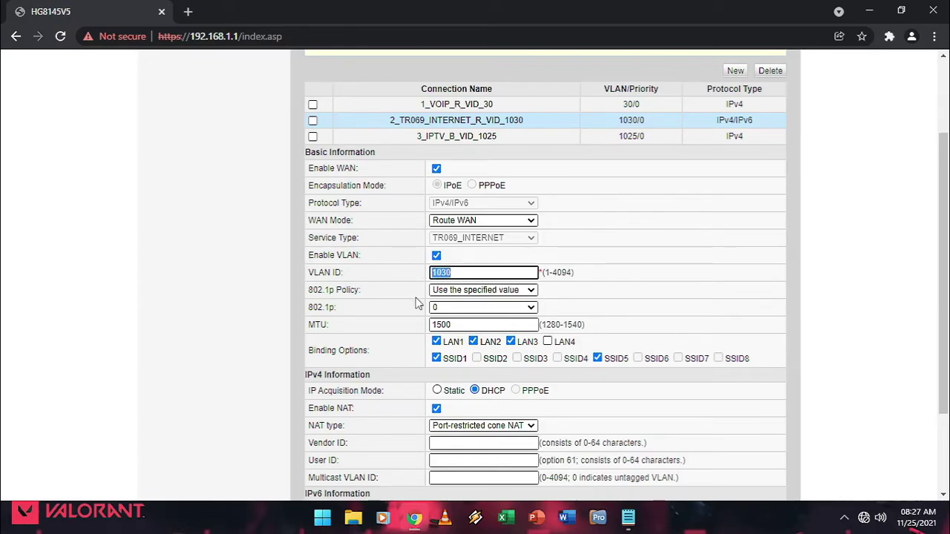
pyautogui.write('10')
pyautogui.moveTo(947, 340); pyautogui.dragTo(947, 410)
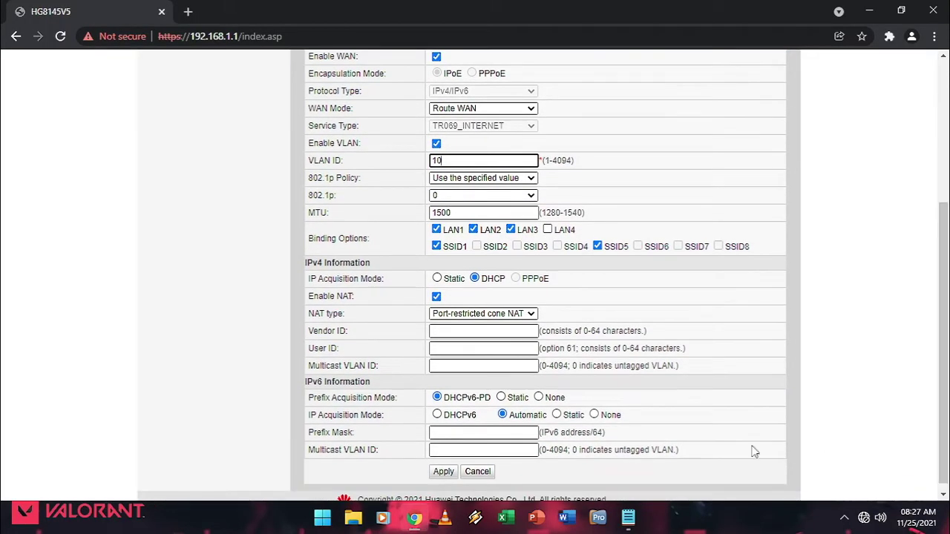
pyautogui.click(442, 472)
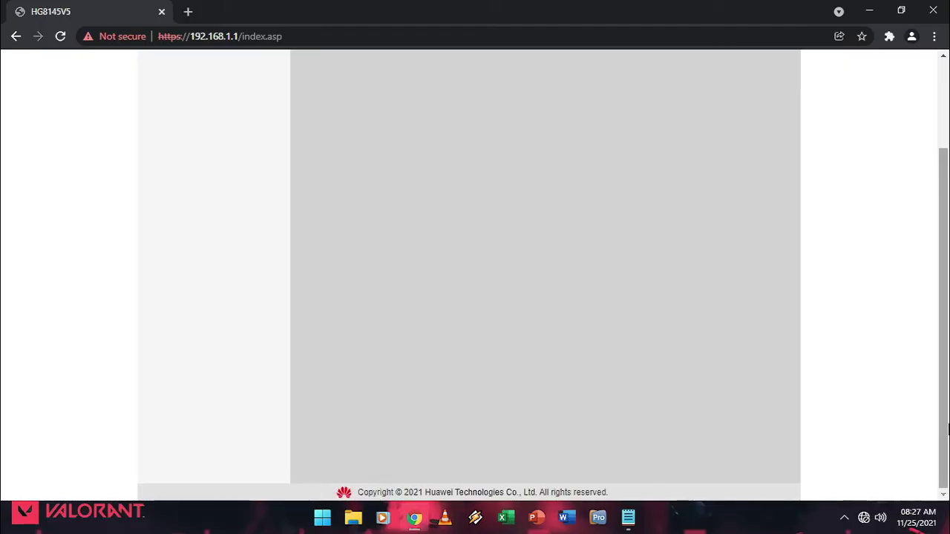
pyautogui.moveTo(946, 404); pyautogui.dragTo(947, 369)
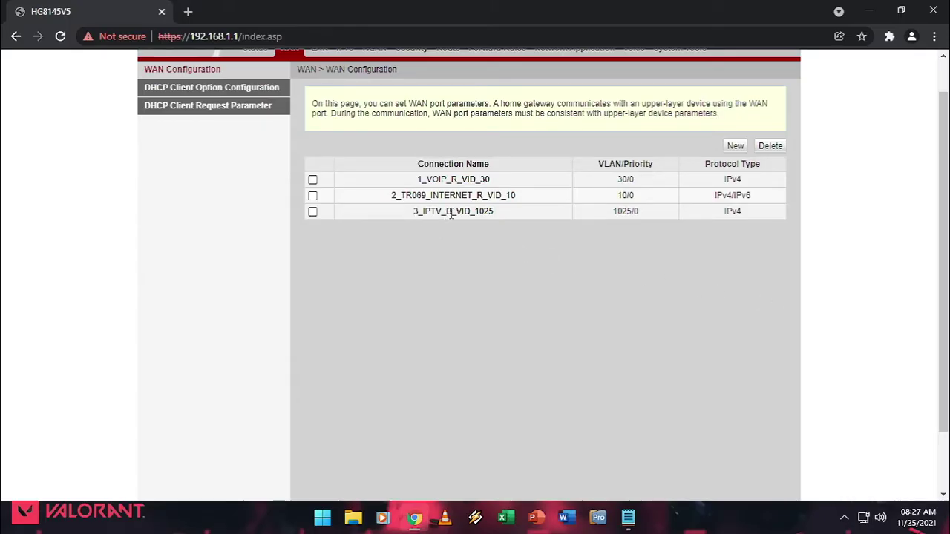
# Set the 3_IPTV_B_VID_1025 connection's VLAN ID to 20 and apply it.
pyautogui.click(452, 214)
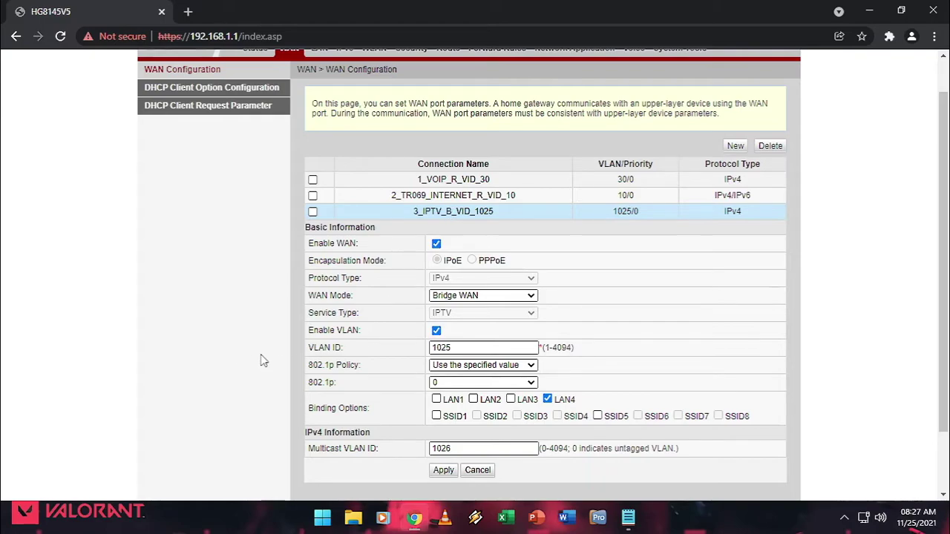
pyautogui.moveTo(469, 347); pyautogui.dragTo(414, 351)
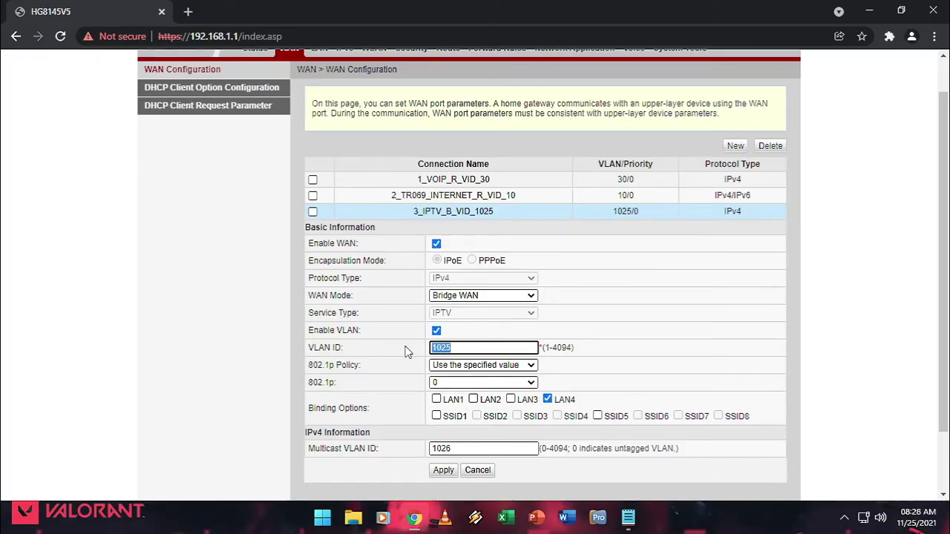
pyautogui.write('20')
pyautogui.click(443, 473)
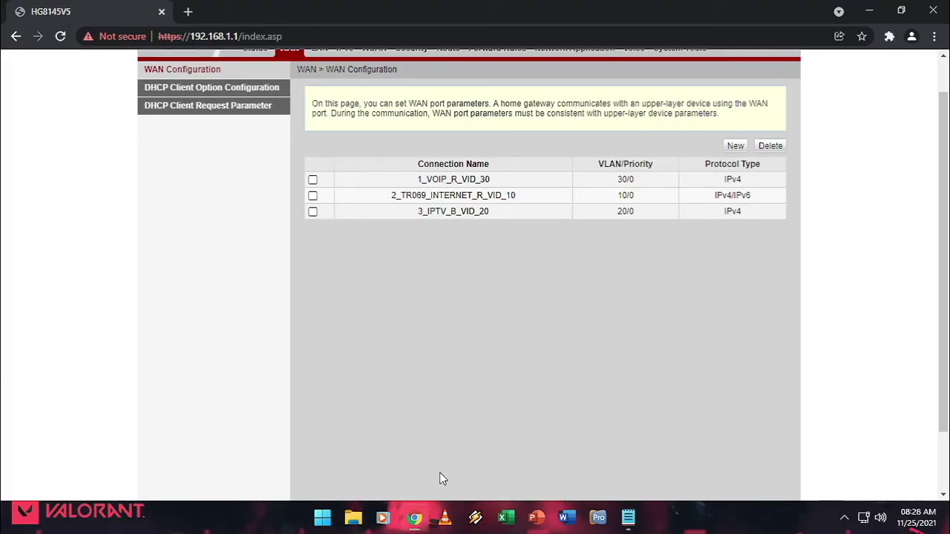
# In a new tab, load facebook.com, gmail.com and youtube.com to confirm browsing works.
pyautogui.click(188, 11)
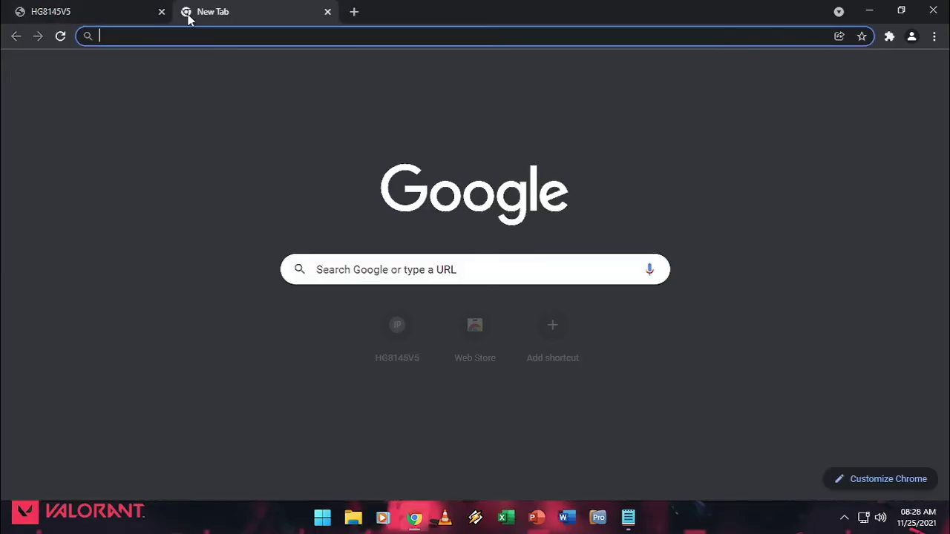
pyautogui.write('facebook.co')
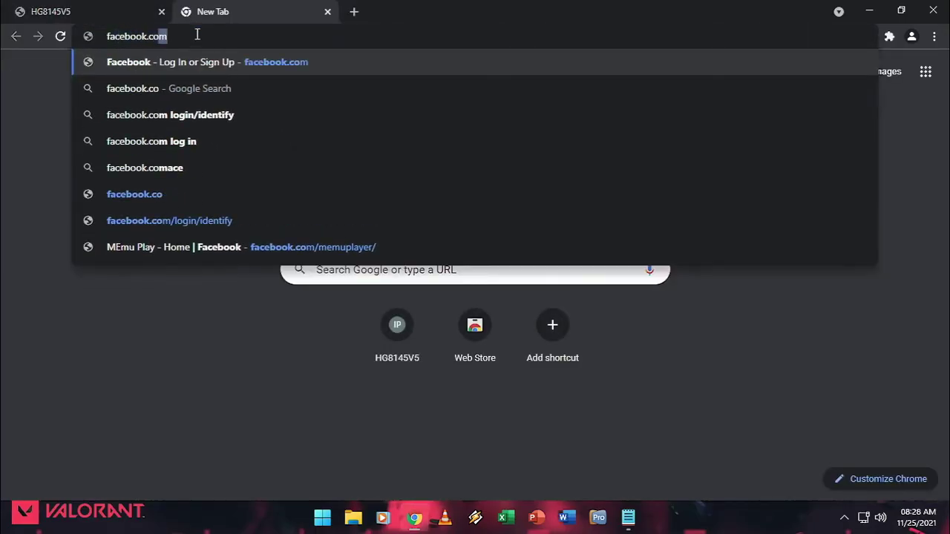
pyautogui.write('m')
pyautogui.press('Return')
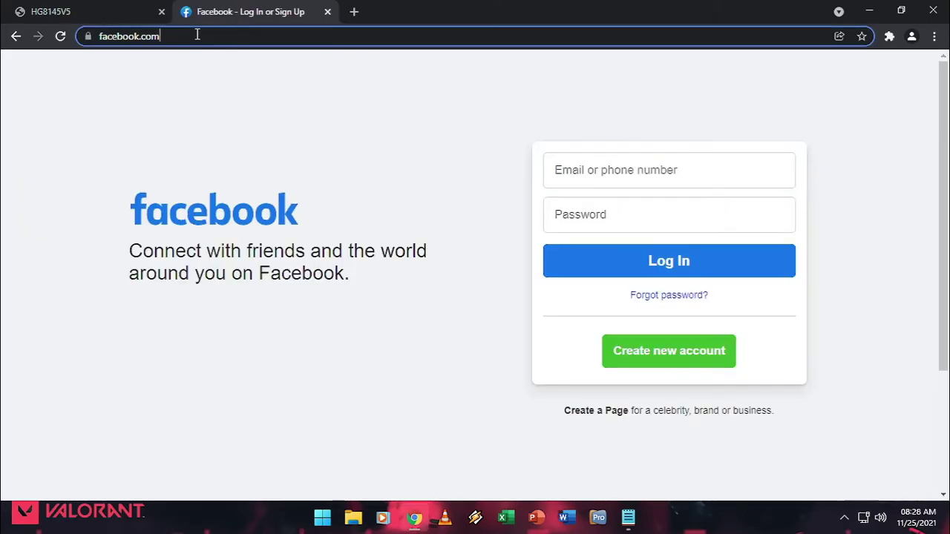
pyautogui.click(196, 34)
pyautogui.write('gmail.')
pyautogui.write('com')
pyautogui.press('Return')
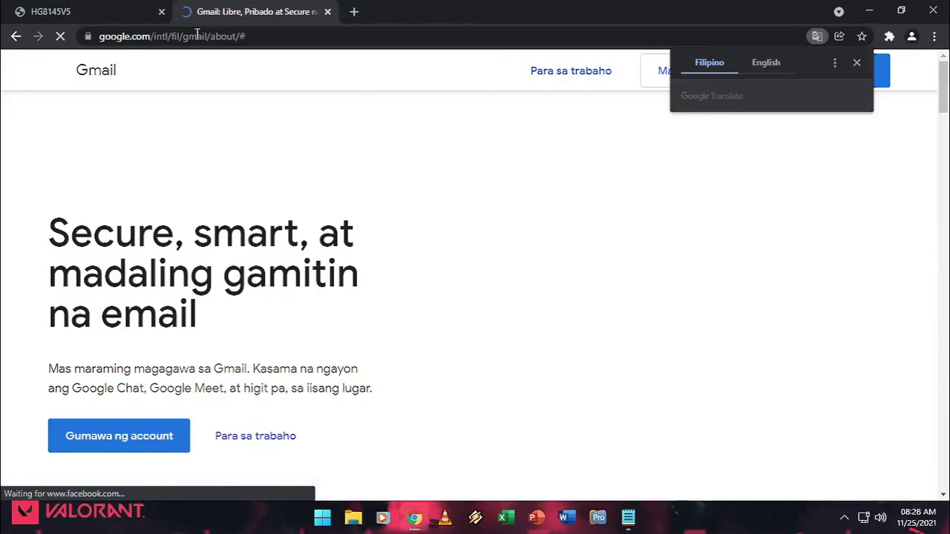
pyautogui.click(197, 34)
pyautogui.write('youtu')
pyautogui.write('n')
pyautogui.press('BackSpace')
pyautogui.write('be.')
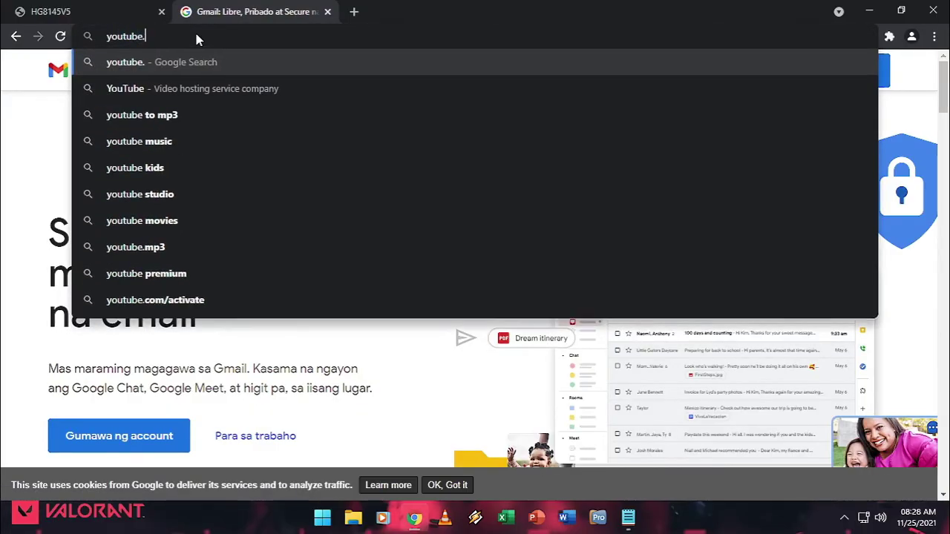
pyautogui.write('com')
pyautogui.press('Return')
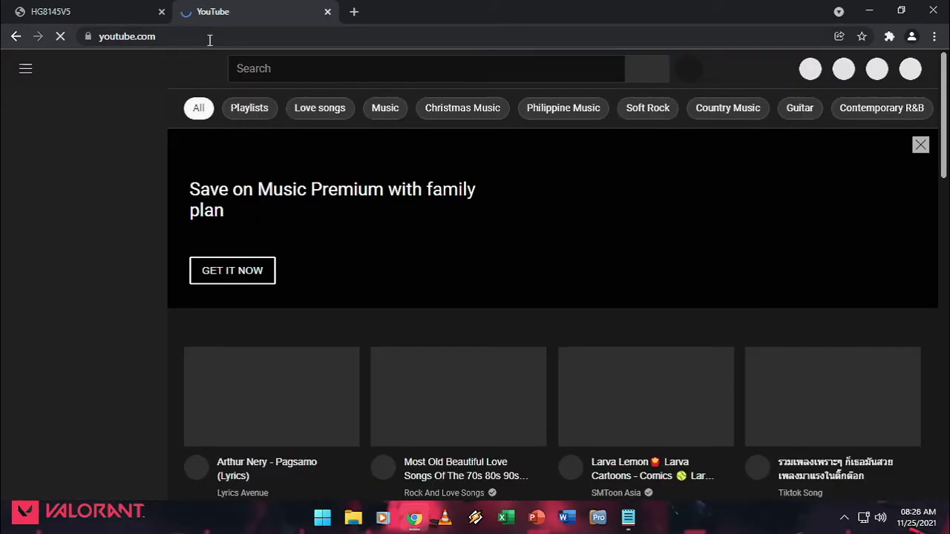
# Run the fast.com speed test, reading 220 Mbps, then close its tab.
pyautogui.click(210, 36)
pyautogui.write('fast.')
pyautogui.press('Return')
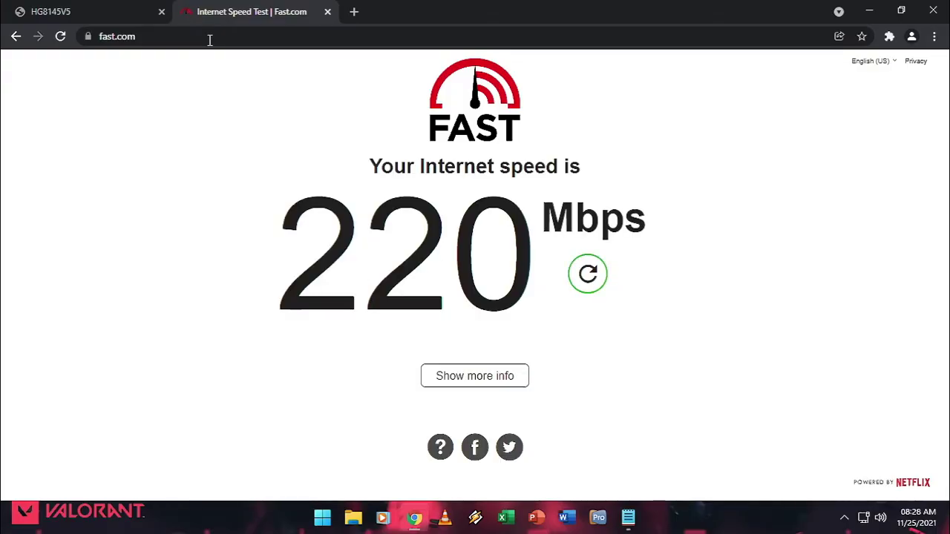
pyautogui.click(326, 11)
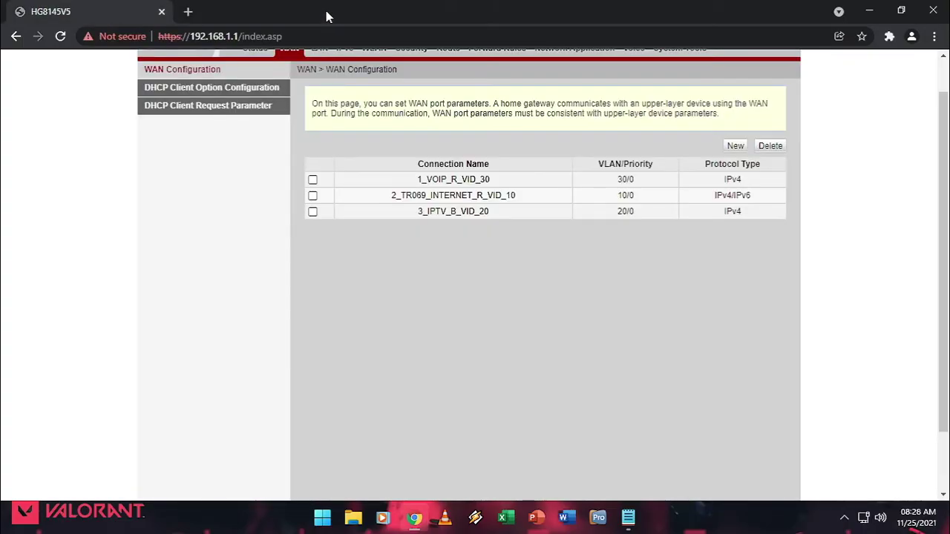
# Select the primary proxy address 10.255.147.45 in the PLDT2 notes, then minimize the notes.
pyautogui.moveTo(946, 201); pyautogui.dragTo(948, 165)
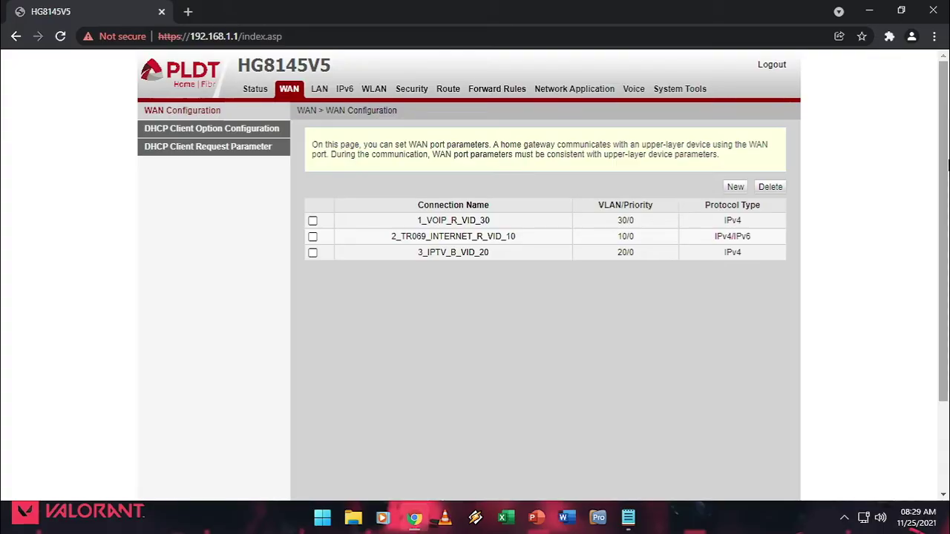
pyautogui.click(628, 517)
pyautogui.scroll(-1, 779, 260)
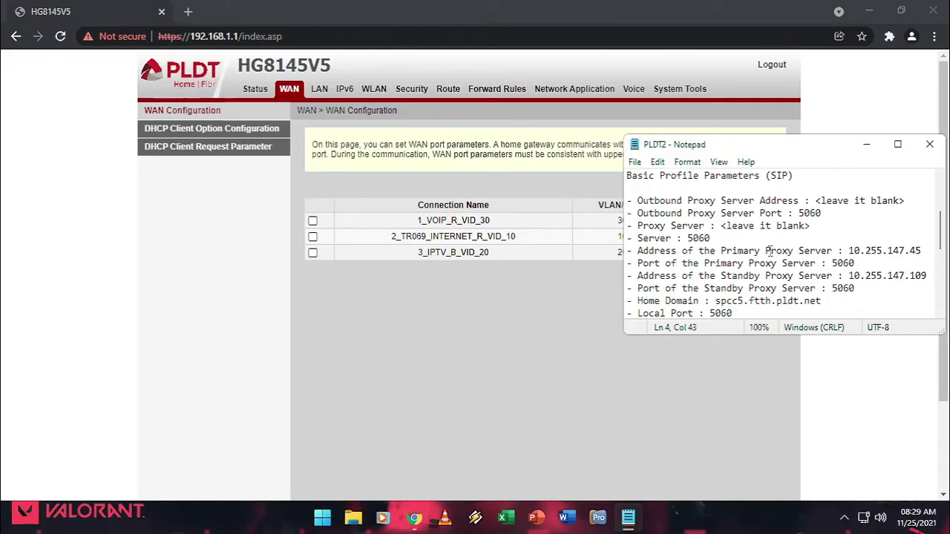
pyautogui.click(853, 250)
pyautogui.moveTo(853, 251); pyautogui.dragTo(922, 251)
pyautogui.hotkey('ctrl', 'c')
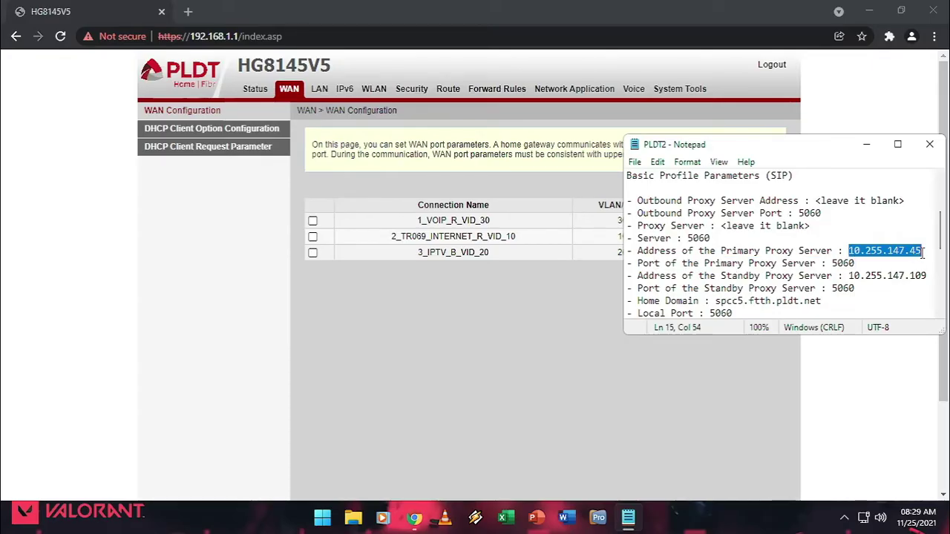
pyautogui.click(865, 144)
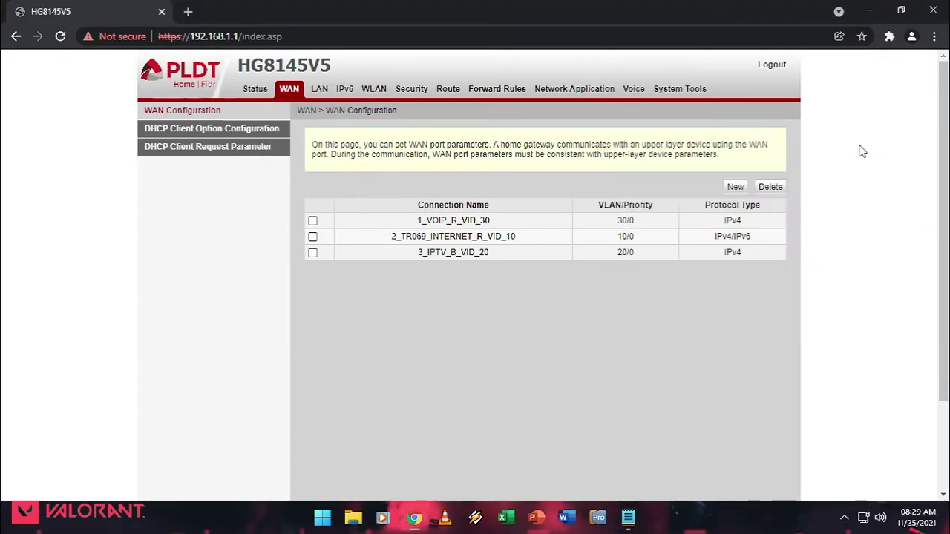
# Set the SIP primary proxy to 10.255.147.45 and the standby proxy to 10.255.147.109.
pyautogui.click(636, 92)
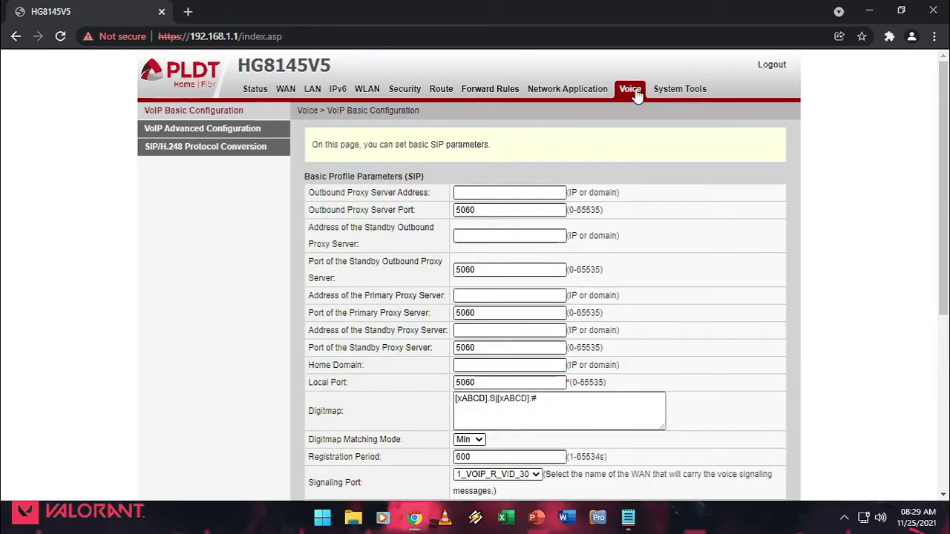
pyautogui.moveTo(947, 178); pyautogui.dragTo(948, 230)
pyautogui.click(492, 202)
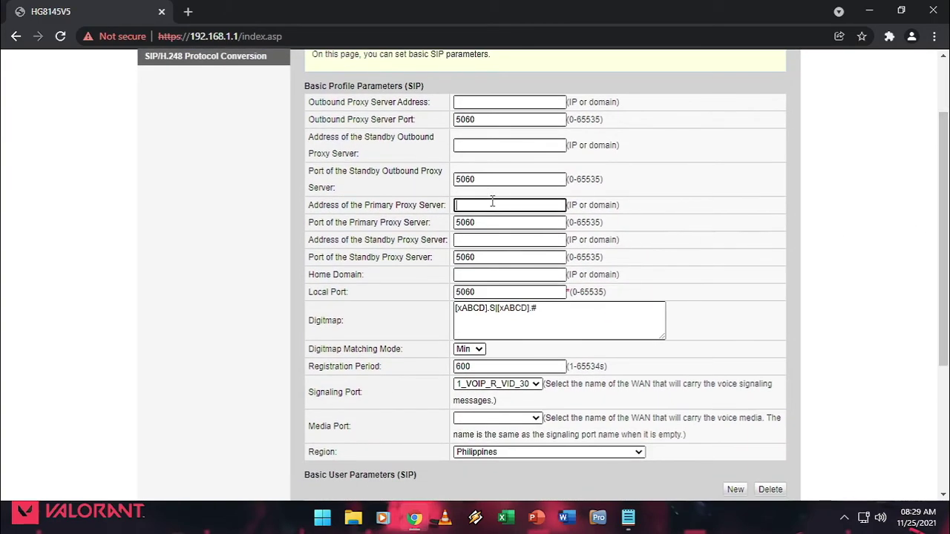
pyautogui.hotkey('ctrl', 'v')
pyautogui.click(501, 241)
pyautogui.hotkey('ctrl', 'v')
pyautogui.press('BackSpace')
pyautogui.press('BackSpace')
pyautogui.write('109')
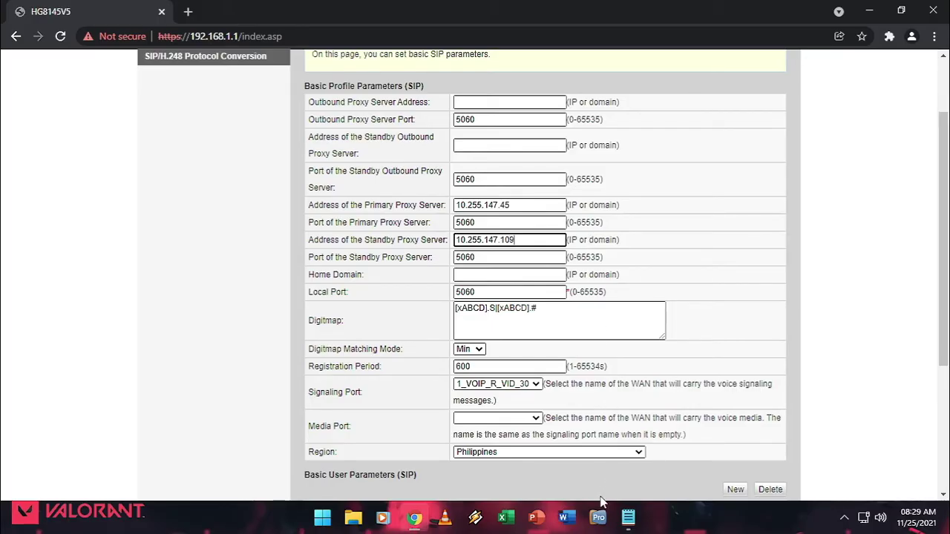
# Fill in the Home Domain as spcc5.ftth.pldt.net from the PLDT2 notes.
pyautogui.click(628, 518)
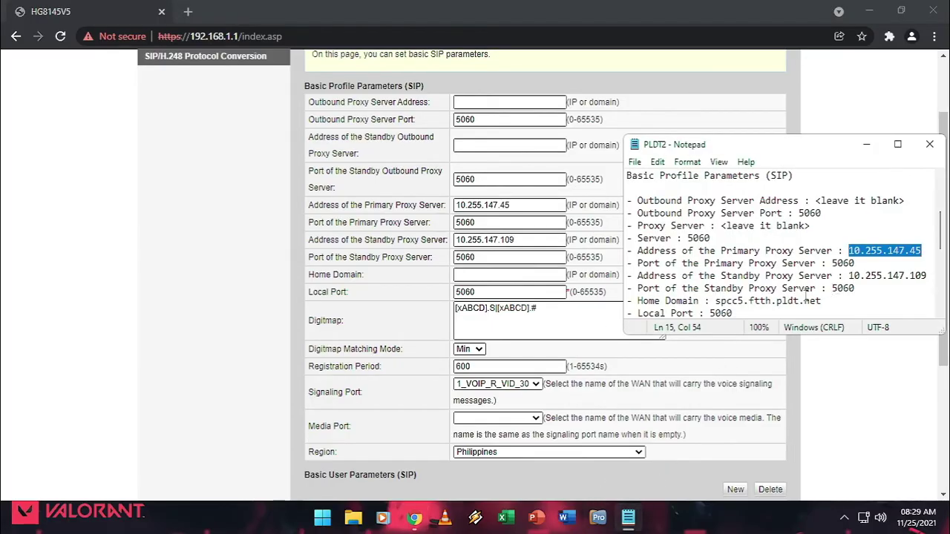
pyautogui.moveTo(715, 300); pyautogui.dragTo(822, 301)
pyautogui.hotkey('ctrl', 'c')
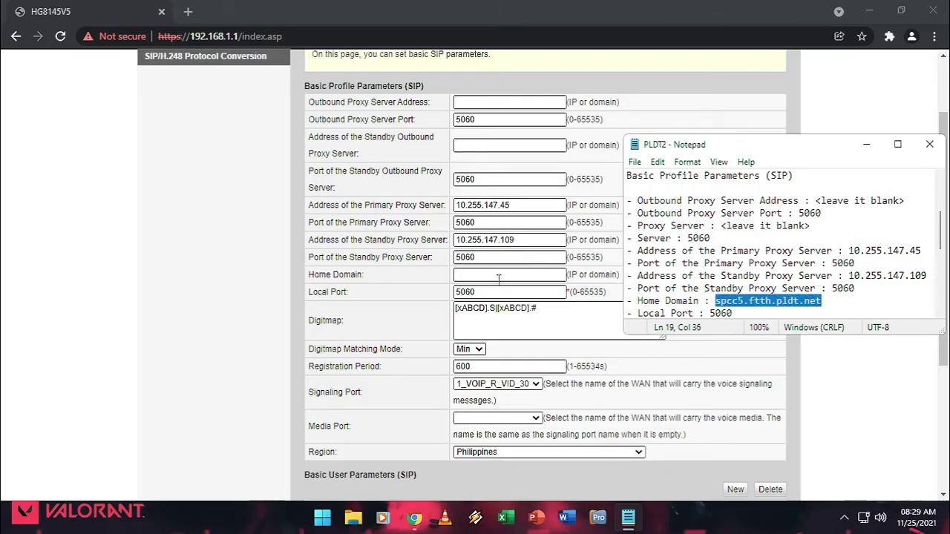
pyautogui.click(499, 275)
pyautogui.hotkey('ctrl', 'v')
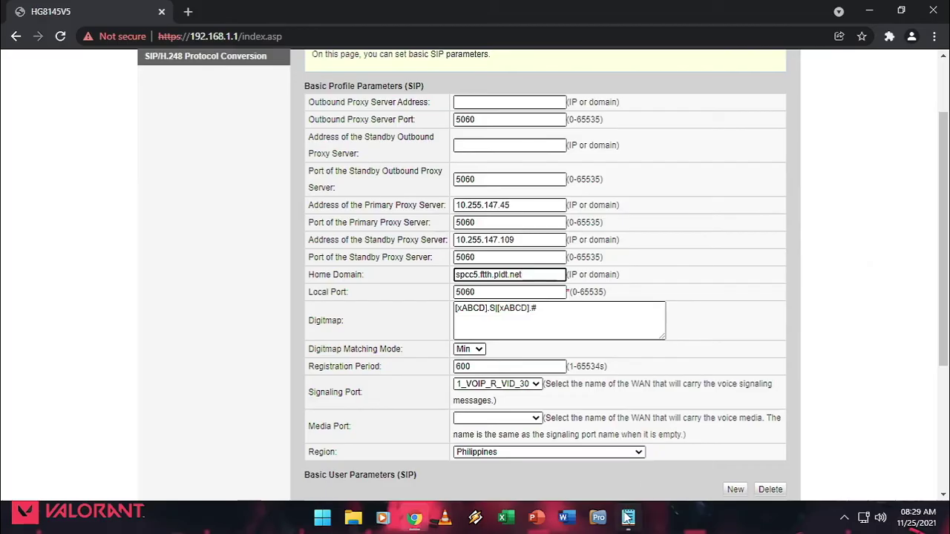
# Replace the existing digitmap with x.S|x.# copied from the notes.
pyautogui.click(630, 524)
pyautogui.scroll(-1, 742, 282)
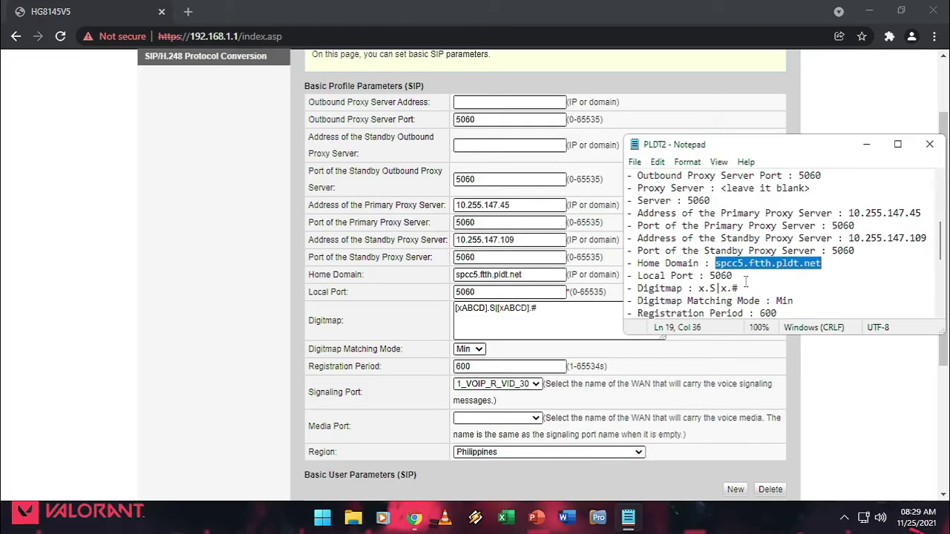
pyautogui.click(698, 289)
pyautogui.moveTo(699, 290); pyautogui.dragTo(738, 290)
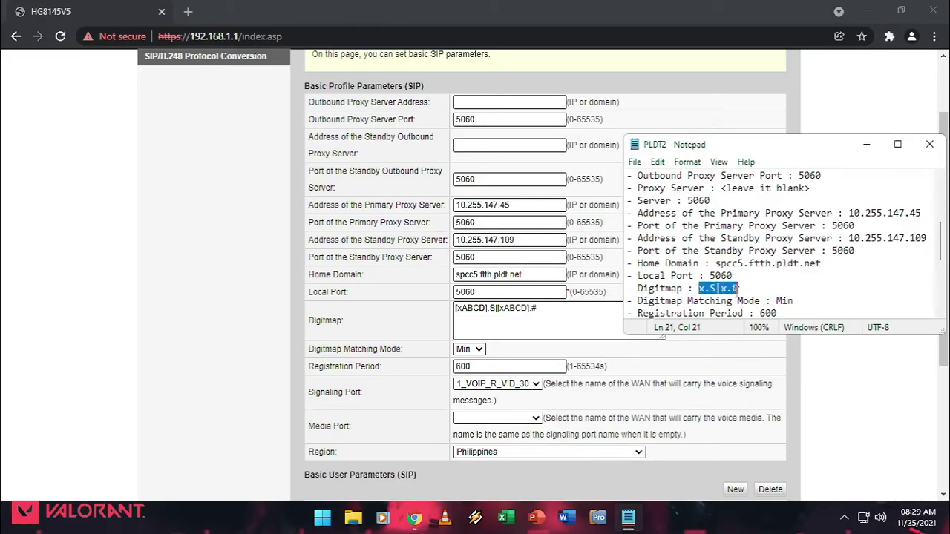
pyautogui.hotkey('ctrl', 'c')
pyautogui.click(505, 313)
pyautogui.hotkey('ctrl', 'a')
pyautogui.hotkey('ctrl', 'v')
pyautogui.moveTo(939, 257); pyautogui.dragTo(938, 381)
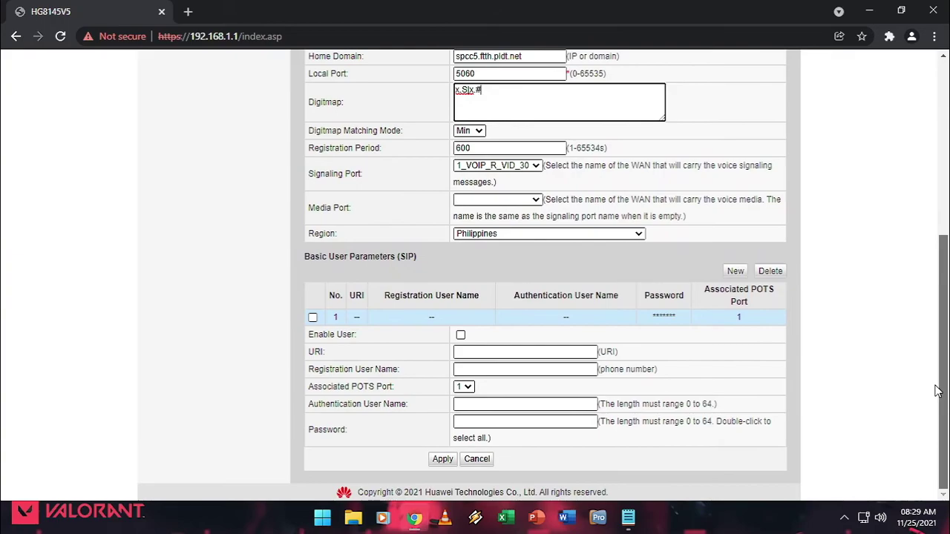
# Enable SIP user 1, enter the phone number as registration and authentication names, set the password, and apply.
pyautogui.moveTo(942, 338); pyautogui.dragTo(947, 360)
pyautogui.click(461, 335)
pyautogui.click(475, 369)
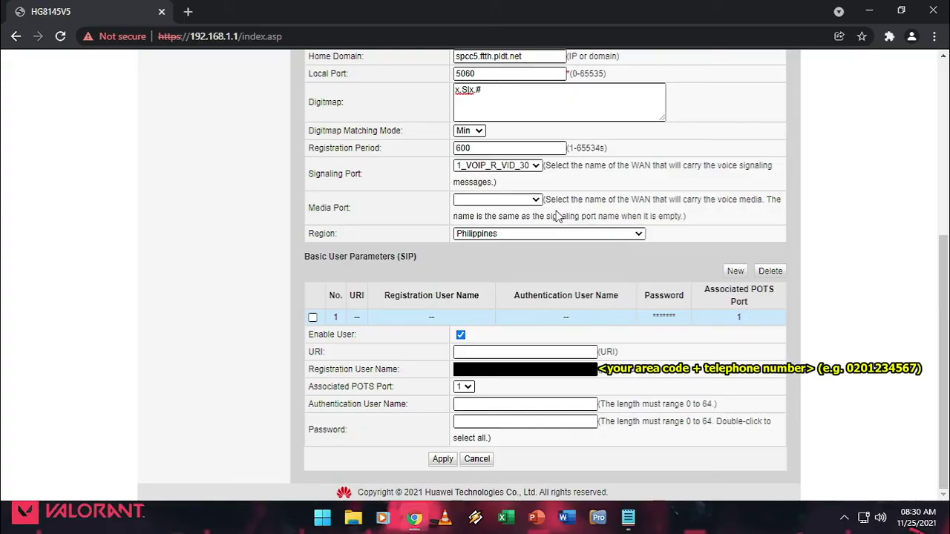
pyautogui.click(502, 405)
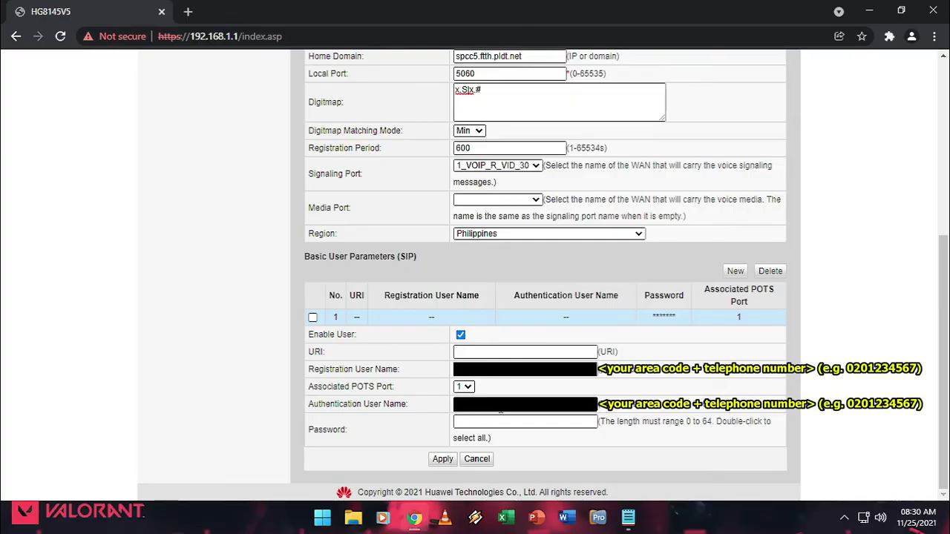
pyautogui.click(497, 422)
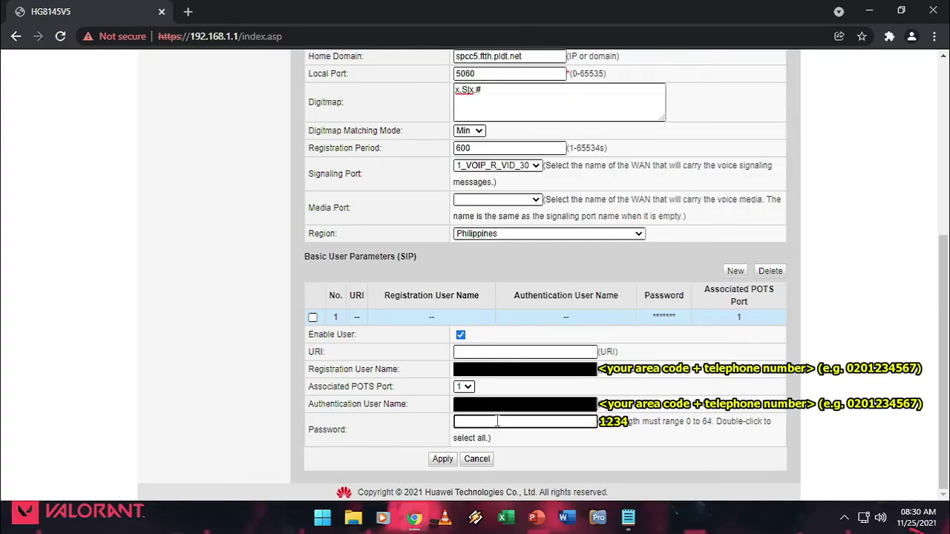
pyautogui.click(446, 461)
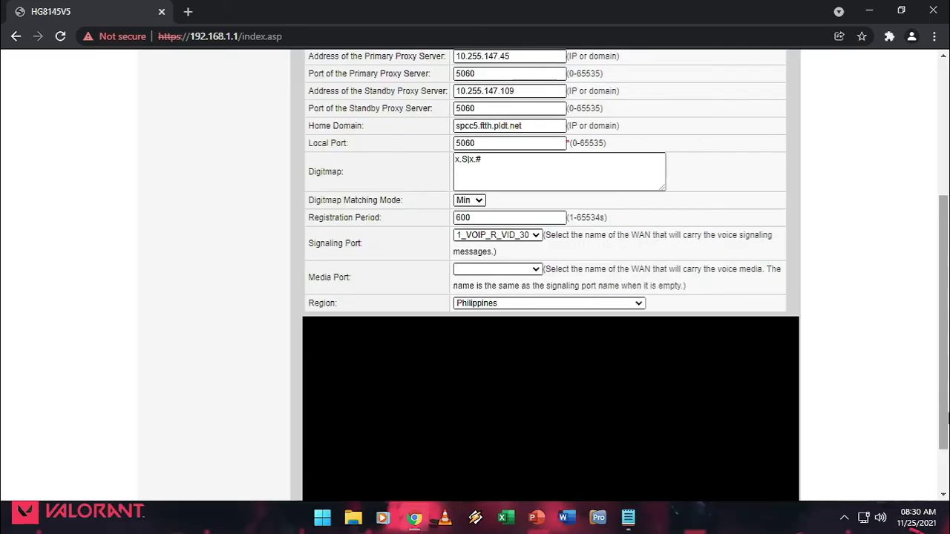
pyautogui.moveTo(947, 416); pyautogui.dragTo(945, 259)
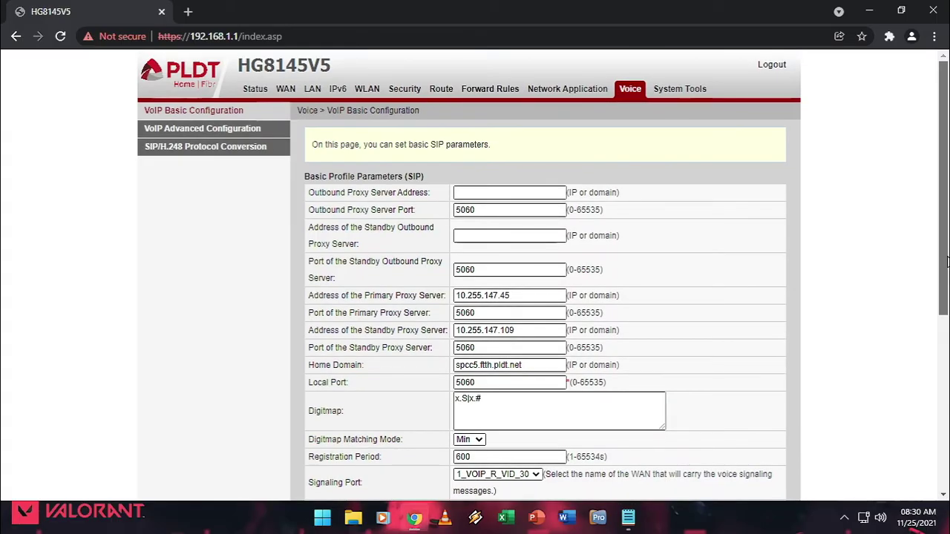
# Review the Status pages for WAN and VoIP information, finishing on Device Information.
pyautogui.click(255, 89)
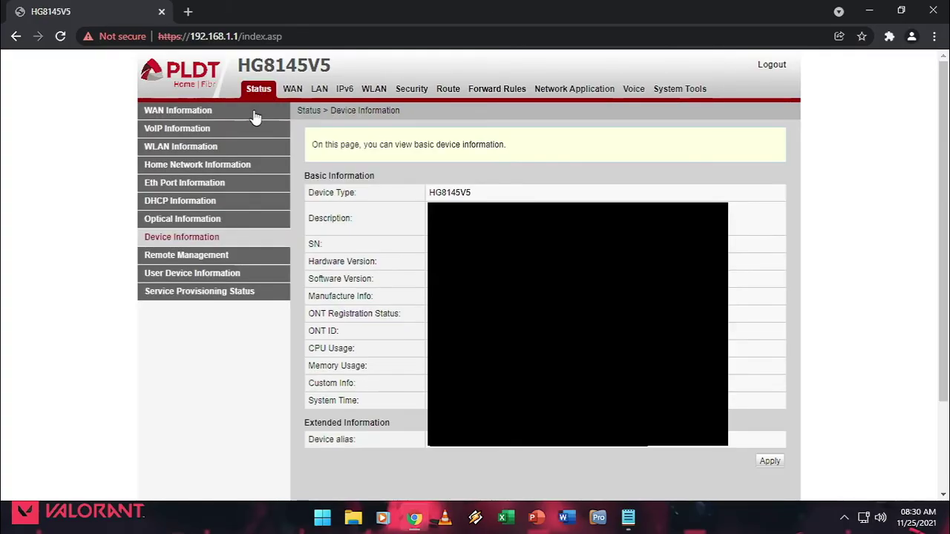
pyautogui.click(255, 117)
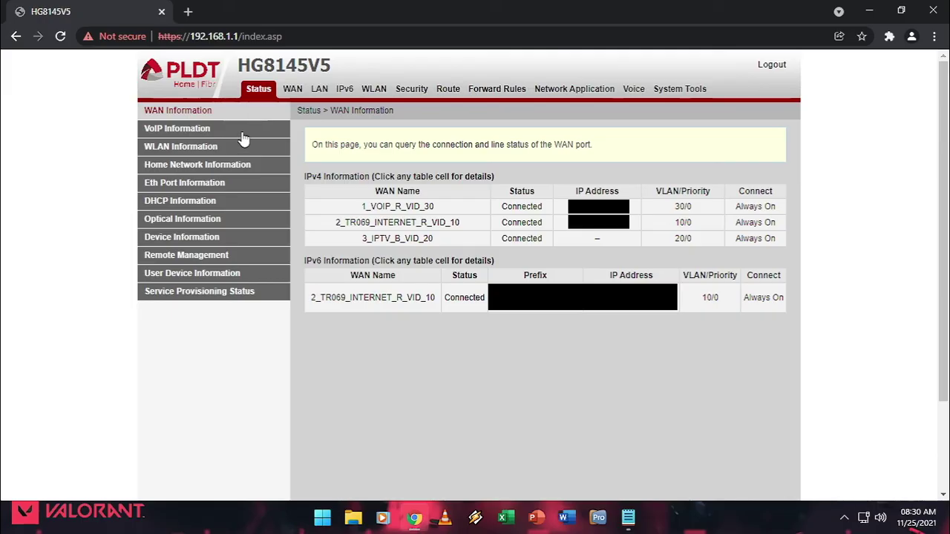
pyautogui.click(242, 132)
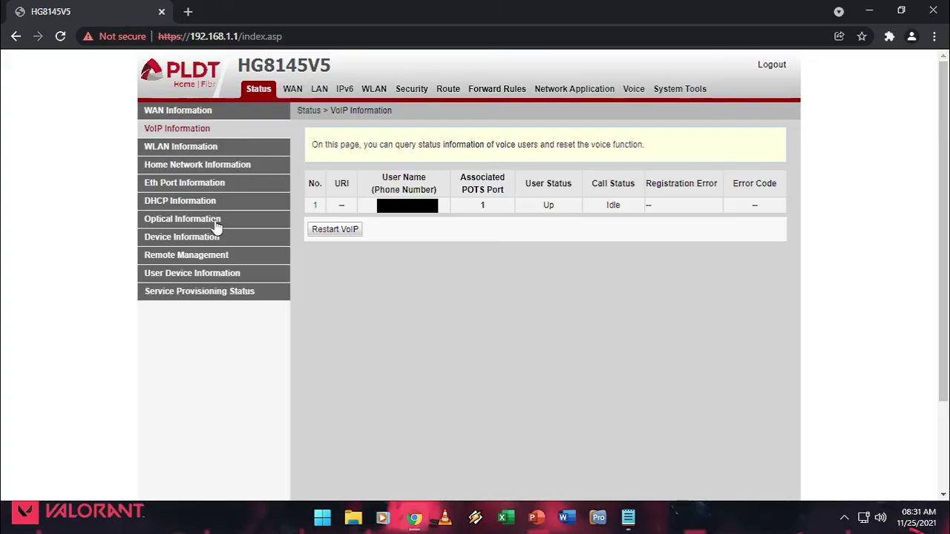
pyautogui.click(213, 247)
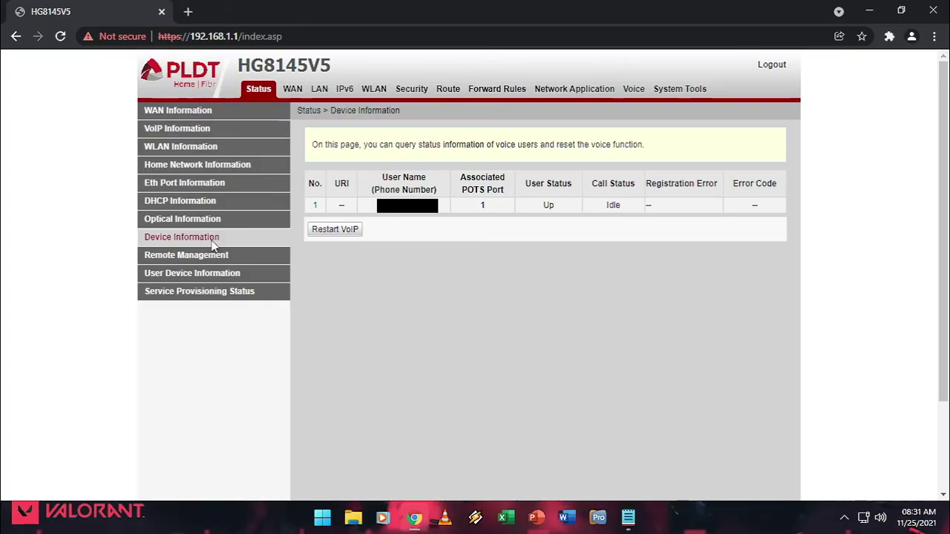